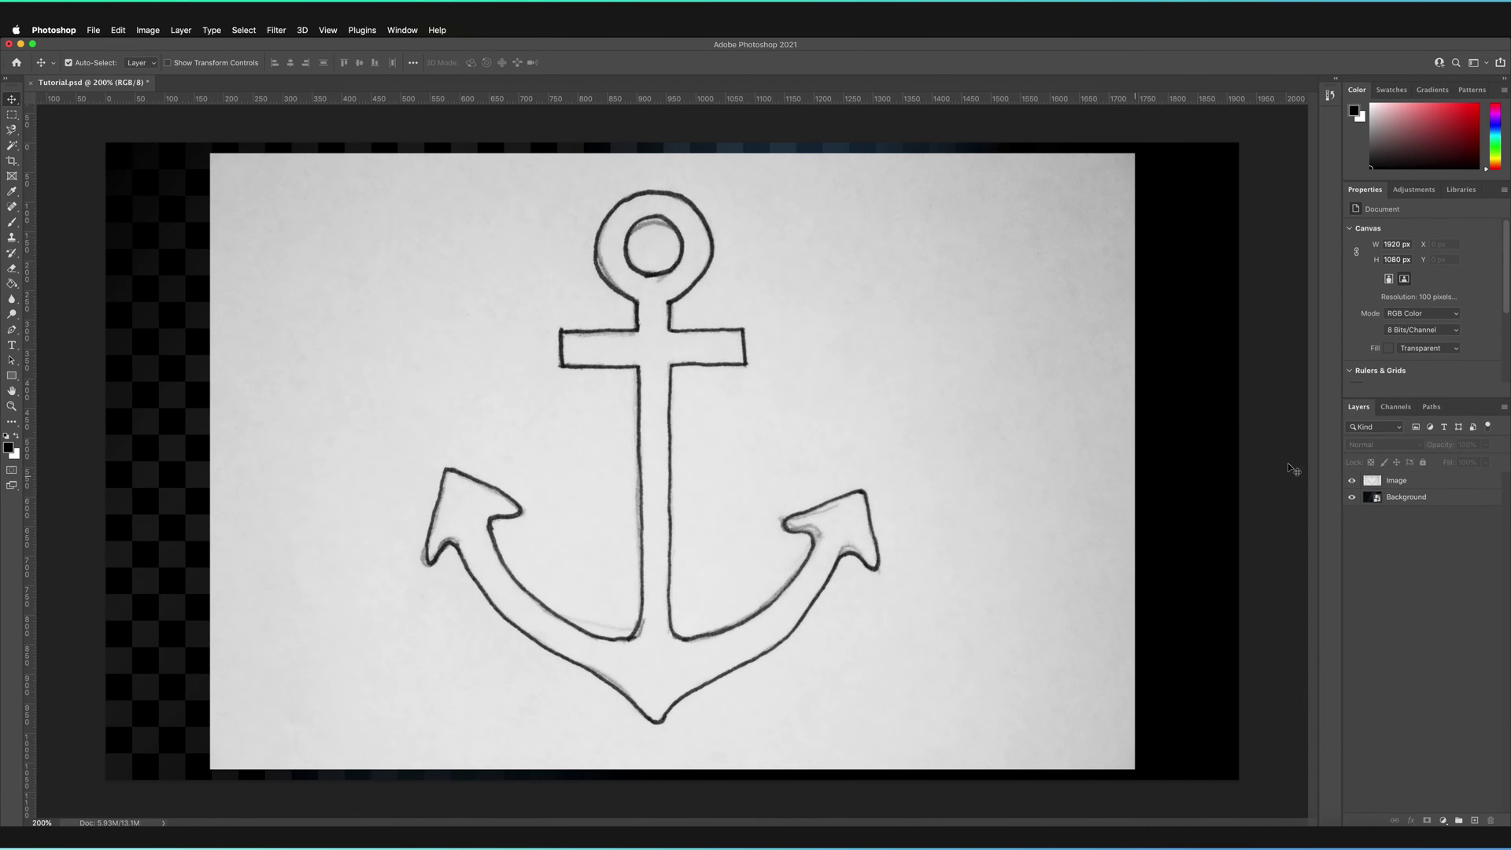
Step: Show the document's paths and activate the Pen Tool
{"action": "left_click", "coordinate": [1432, 410]}
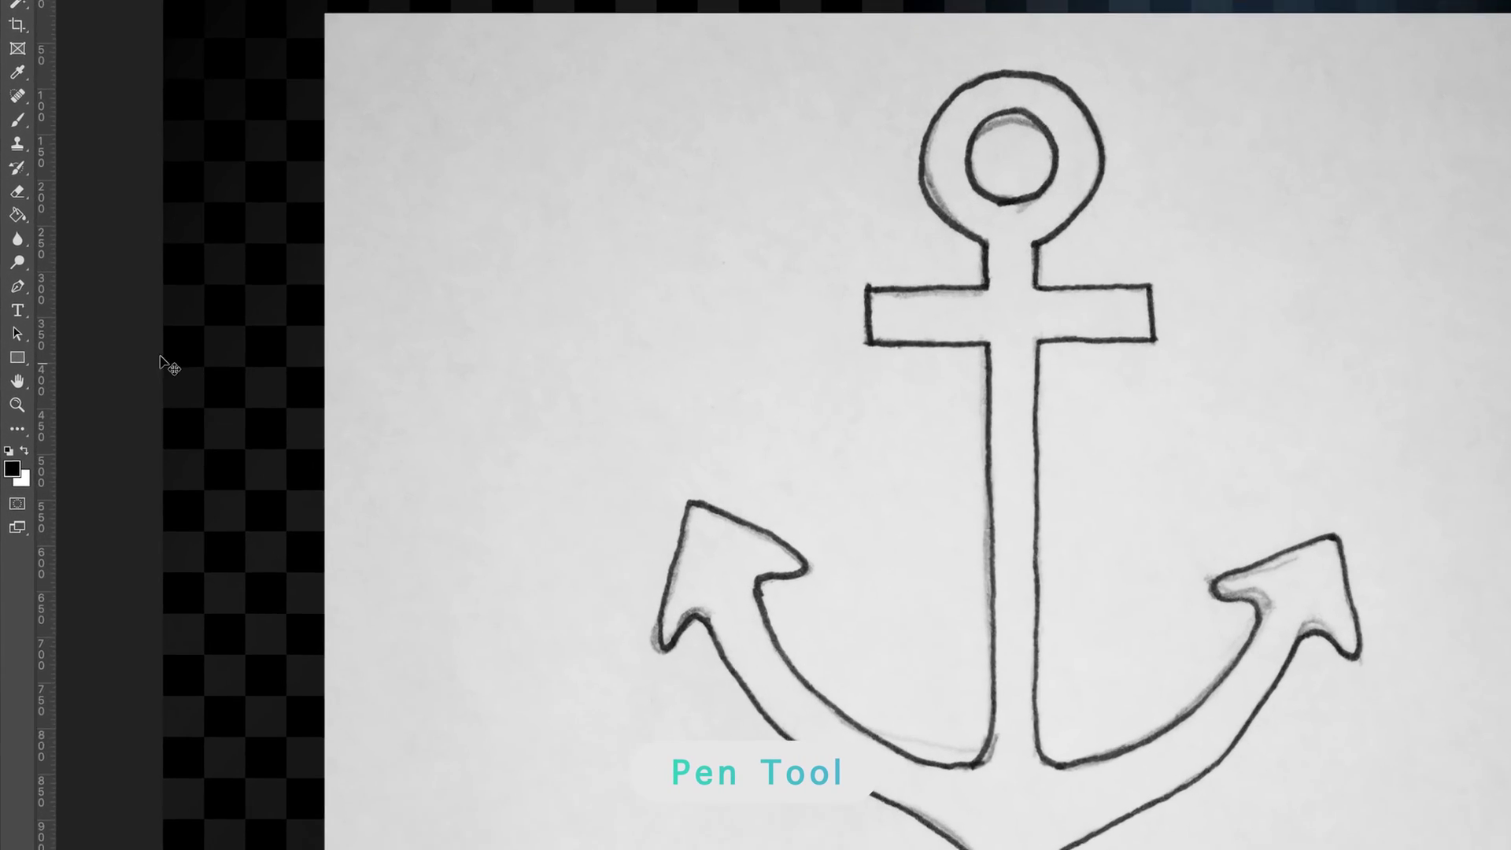
{"action": "left_click", "coordinate": [12, 330]}
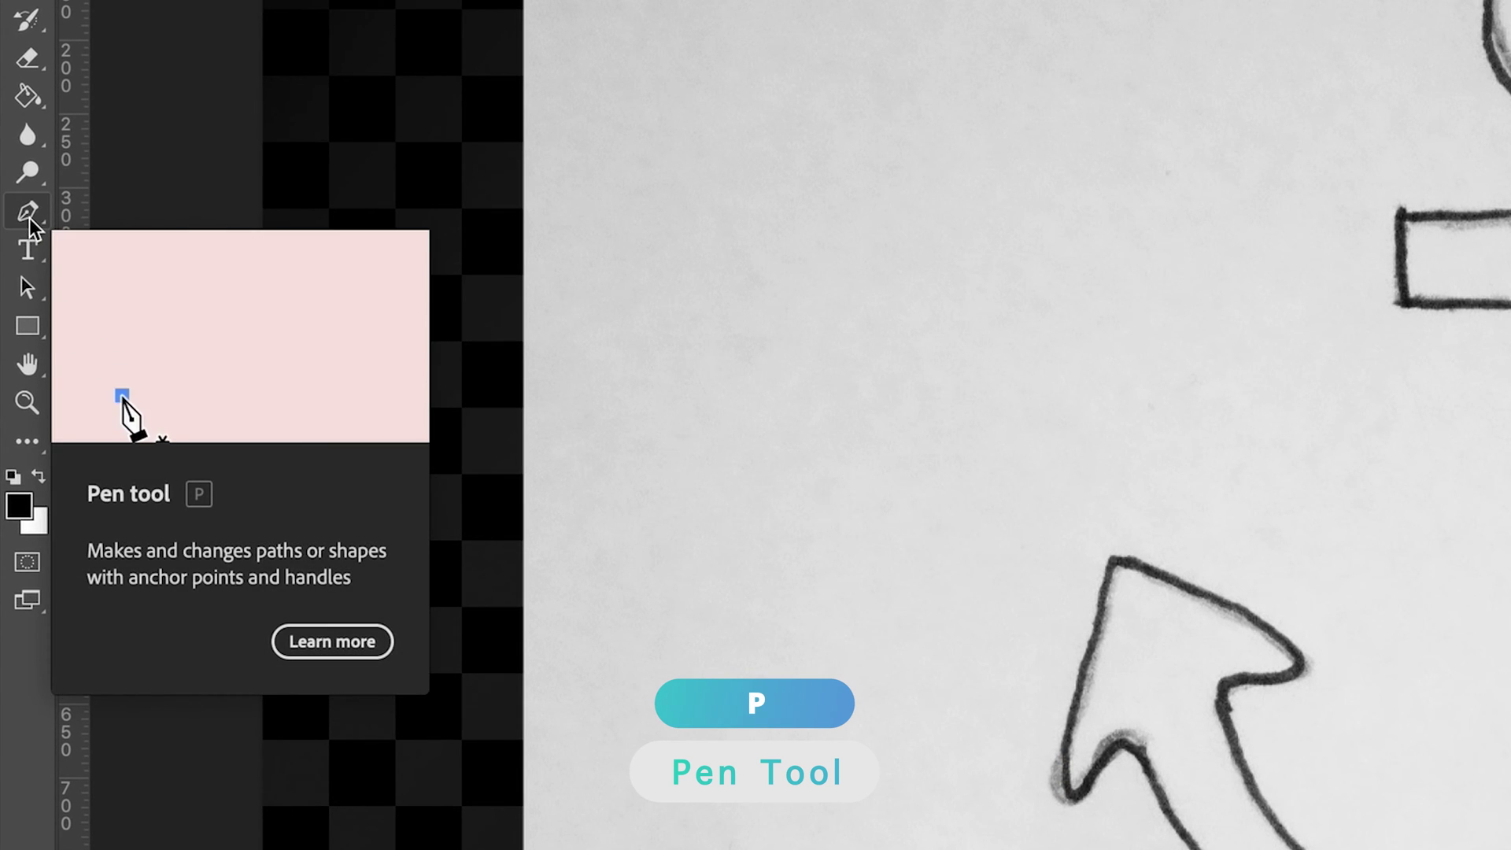
{"action": "left_click", "coordinate": [30, 224]}
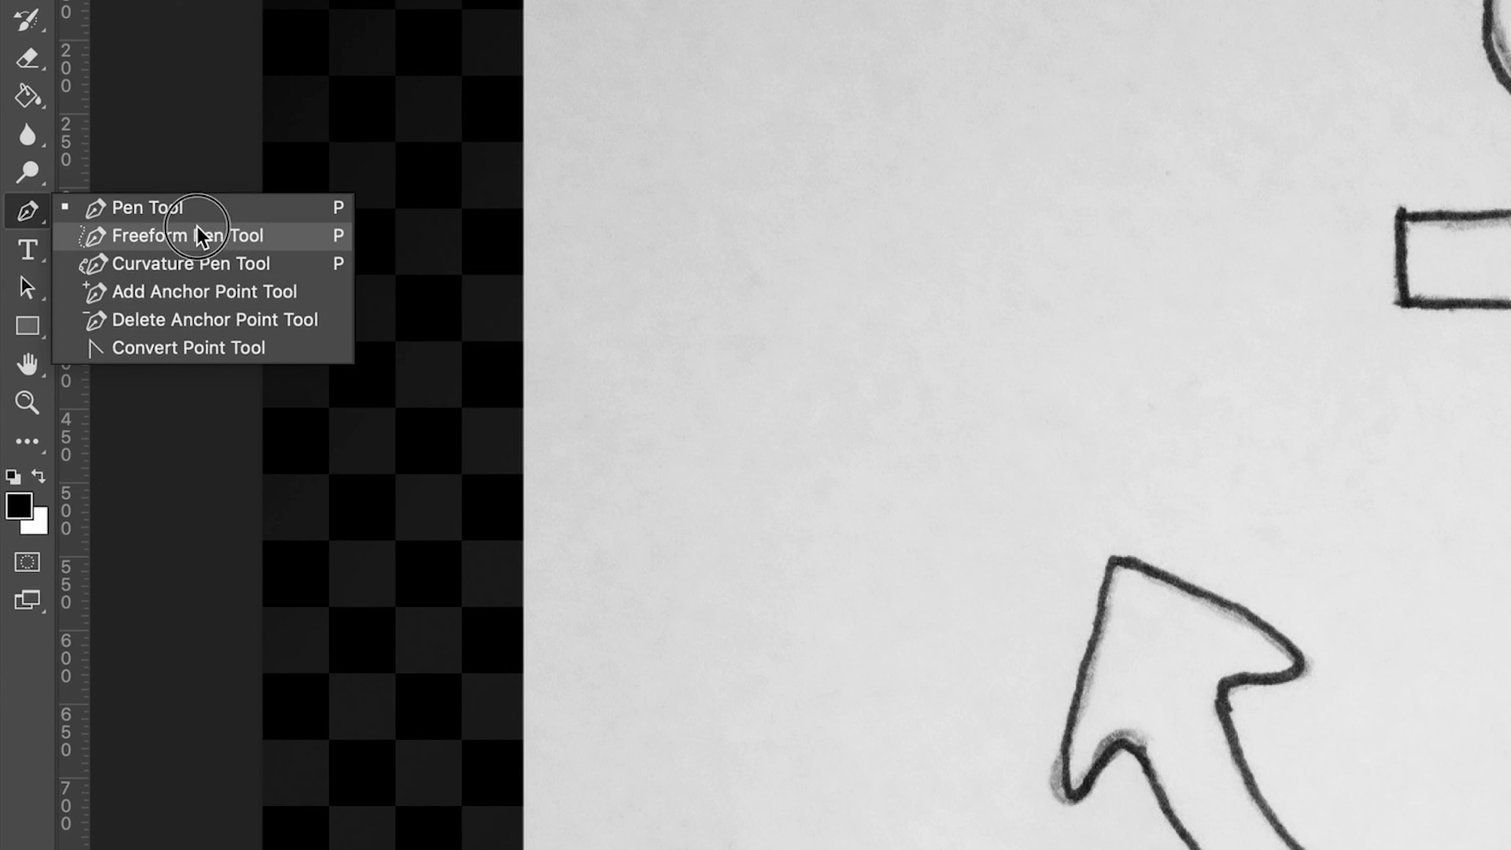
{"action": "left_click", "coordinate": [151, 205]}
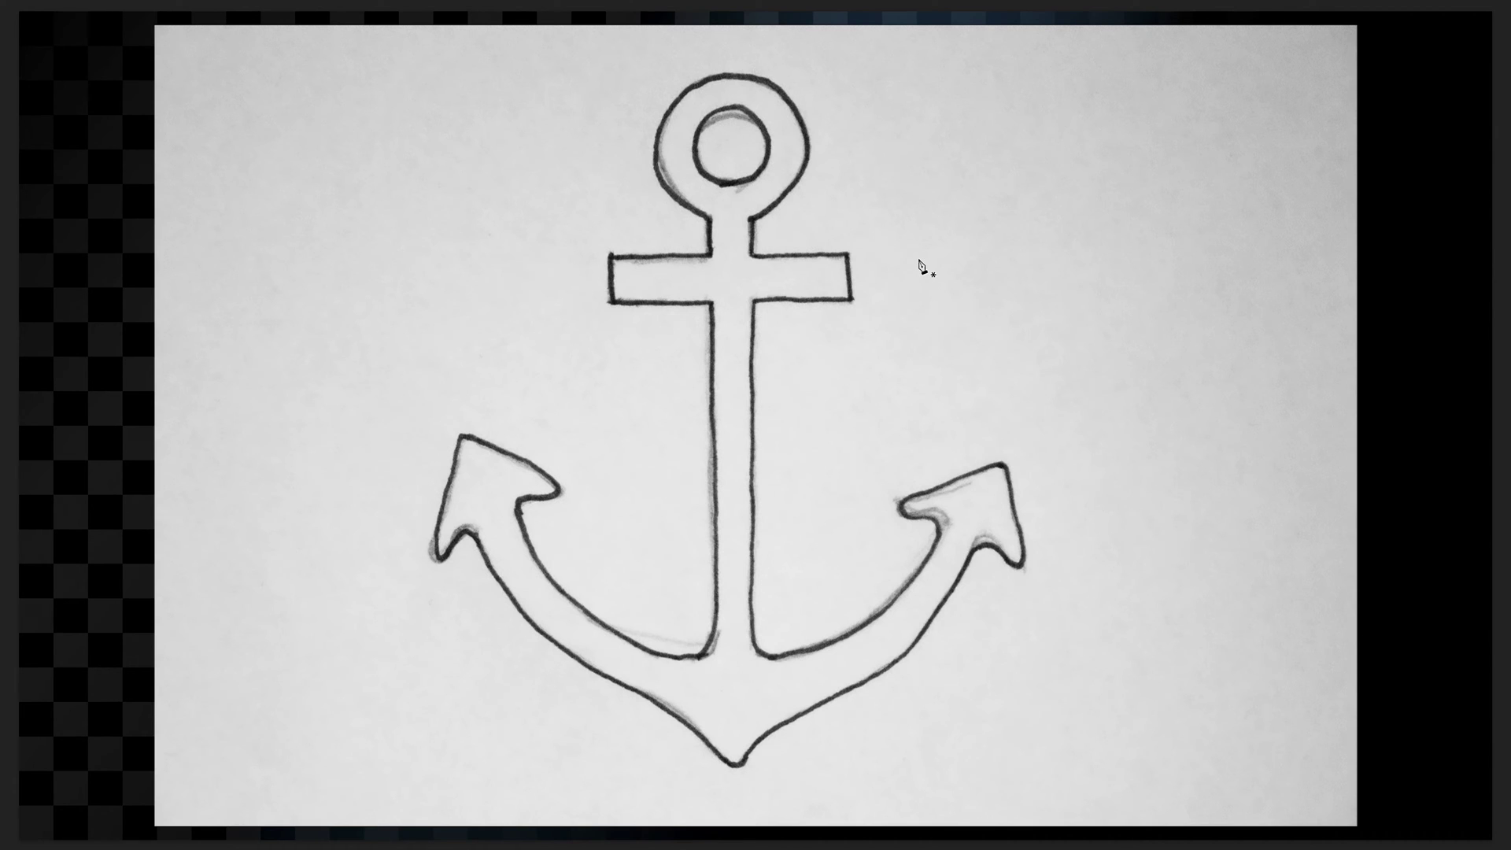
Step: Draw an open practice path of straight segments in the empty area beside the anchor's ring and crossbar
{"action": "left_click", "coordinate": [1068, 363]}
{"action": "left_click", "coordinate": [1139, 267]}
{"action": "left_click", "coordinate": [1032, 218]}
{"action": "left_click", "coordinate": [929, 220]}
{"action": "left_click", "coordinate": [957, 118]}
{"action": "left_click", "coordinate": [874, 106]}
{"action": "left_click", "coordinate": [810, 181]}
{"action": "left_click", "coordinate": [777, 221]}
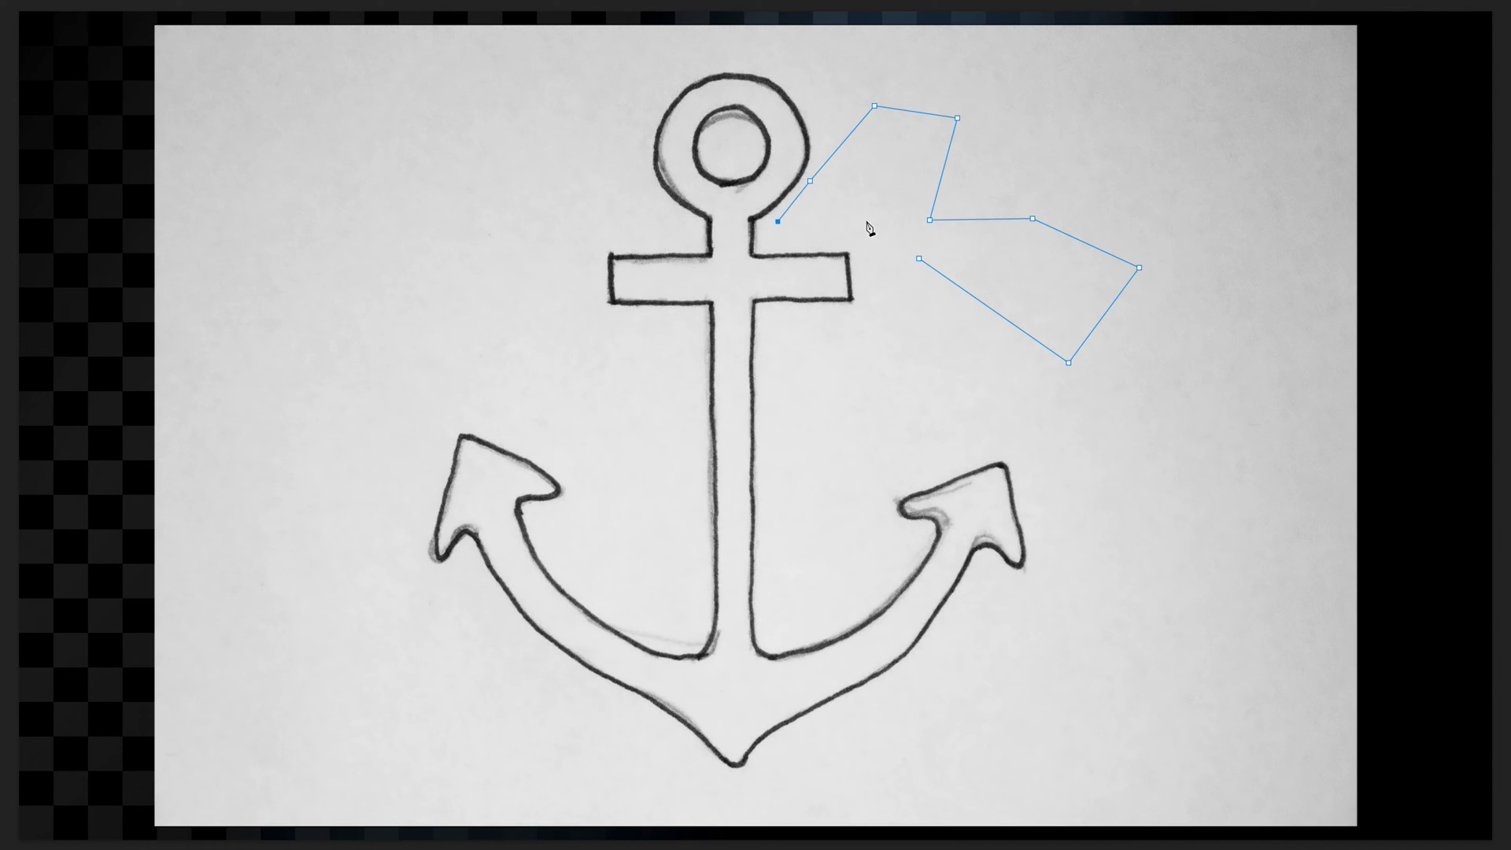
Step: Undo the straight-segment practice path completely
{"action": "left_click", "coordinate": [1050, 351]}
{"action": "left_click_drag", "start_coordinate": [1050, 354], "coordinate": [1047, 352]}
{"action": "key", "text": "ctrl+z"}
{"action": "key", "text": "ctrl+z"}
{"action": "key", "text": "ctrl+z"}
{"action": "key", "text": "ctrl+z"}
{"action": "key", "text": "ctrl+z"}
{"action": "key", "text": "ctrl+z"}
{"action": "key", "text": "ctrl+z"}
{"action": "key", "text": "ctrl+z"}
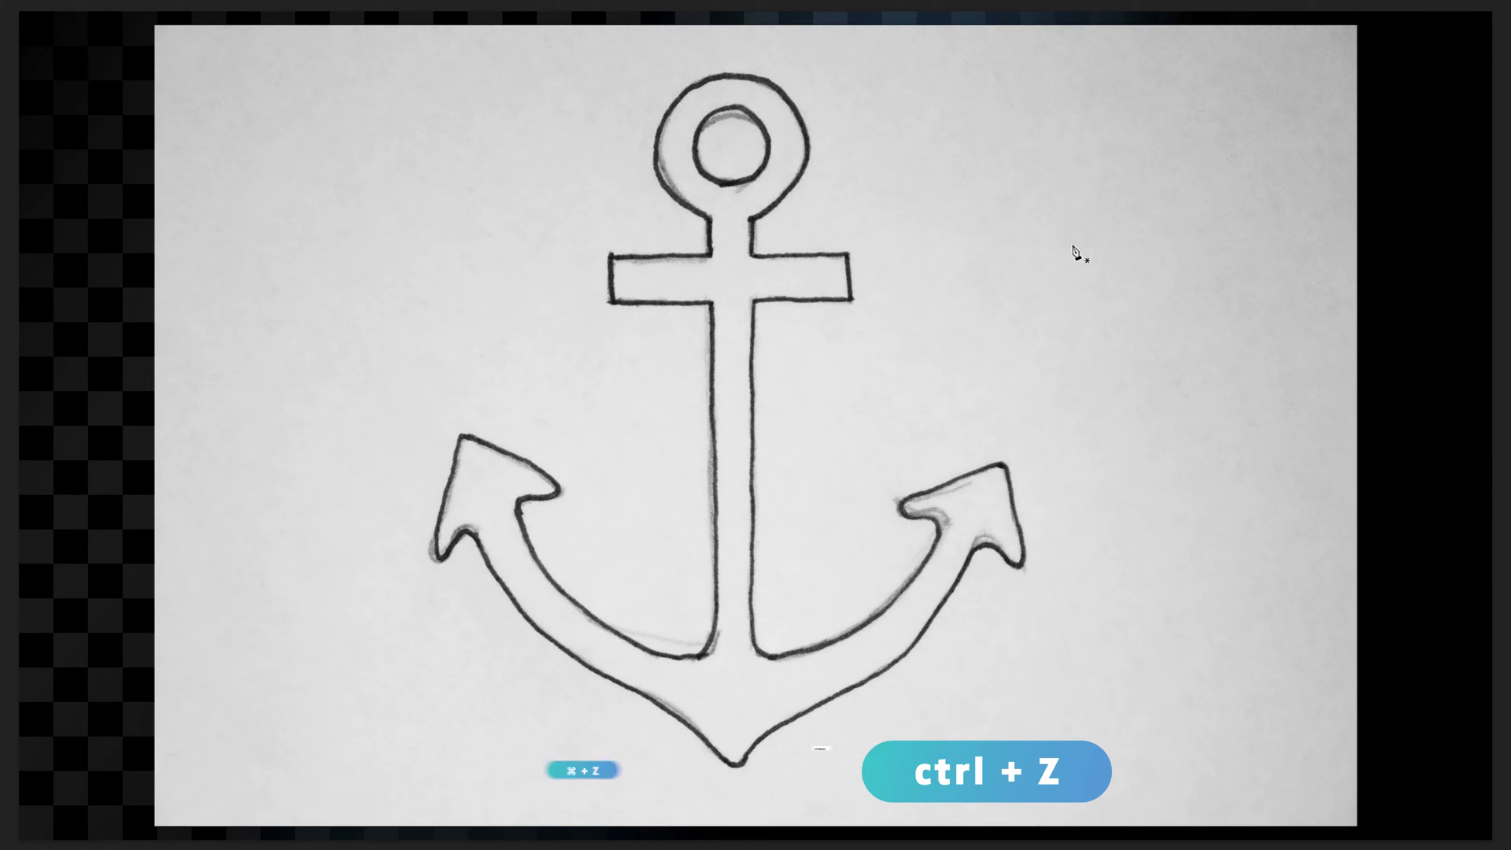
Step: Start a curved practice path on the blank paper beside the anchor, shaping an arch by pulling and adjusting the direction handles
{"action": "left_click", "coordinate": [1019, 254]}
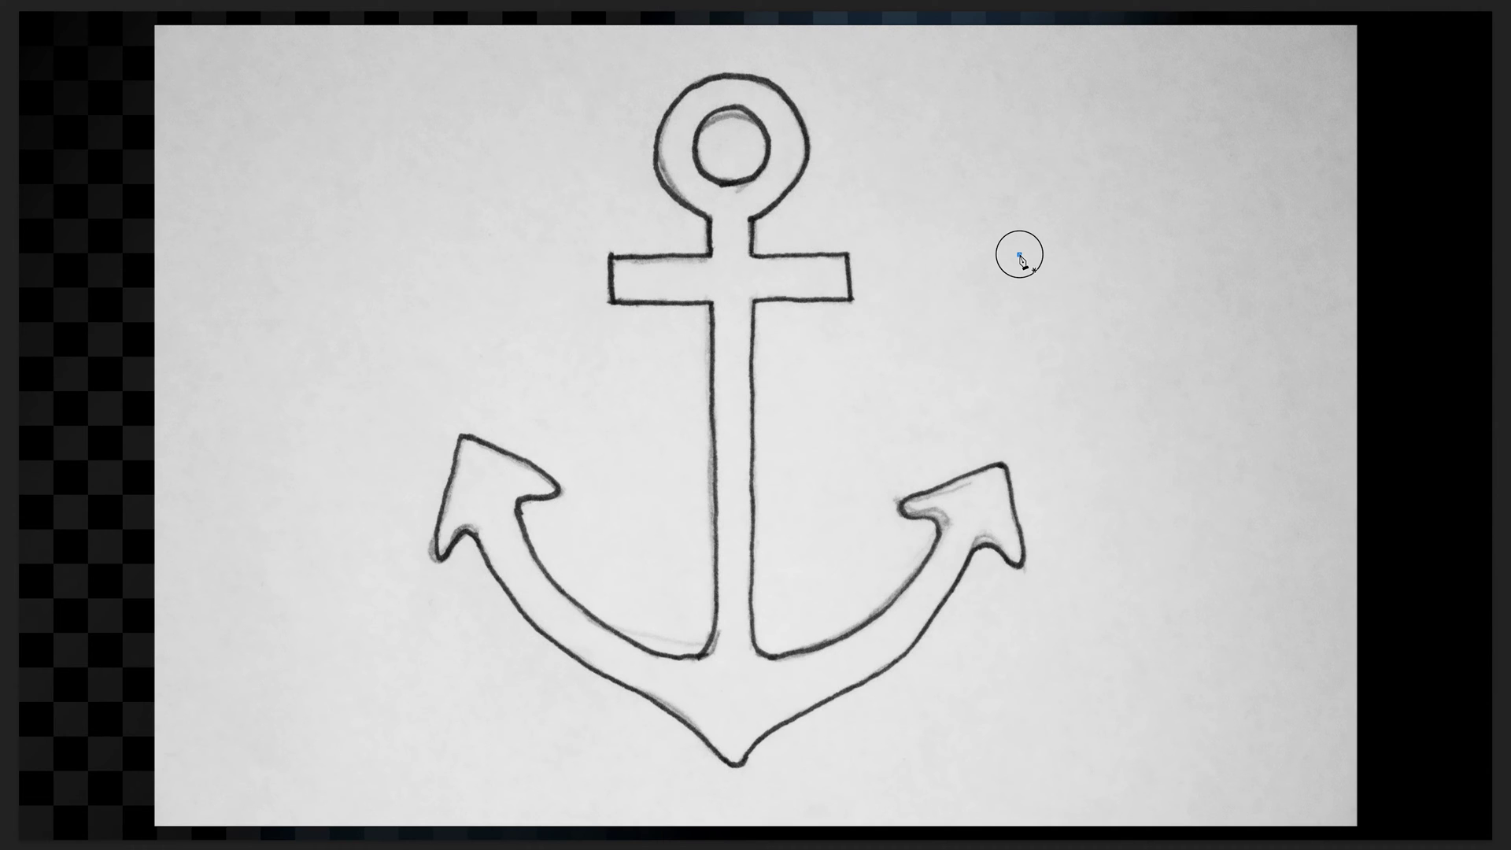
{"action": "left_click_drag", "start_coordinate": [1019, 254], "coordinate": [1048, 233]}
{"action": "left_click", "coordinate": [1171, 250]}
{"action": "left_click_drag", "start_coordinate": [1172, 251], "coordinate": [1196, 286]}
{"action": "left_click", "coordinate": [1046, 239]}
{"action": "mouse_move", "coordinate": [1145, 215]}
{"action": "left_mouse_down"}
{"action": "mouse_move", "coordinate": [1174, 201]}
{"action": "mouse_move", "coordinate": [1123, 192]}
{"action": "mouse_move", "coordinate": [1146, 233]}
{"action": "mouse_move", "coordinate": [1113, 239]}
{"action": "mouse_move", "coordinate": [1125, 194]}
{"action": "mouse_move", "coordinate": [1133, 208]}
{"action": "left_mouse_up"}
{"action": "mouse_move", "coordinate": [1046, 231]}
{"action": "left_mouse_down"}
{"action": "mouse_move", "coordinate": [1028, 206]}
{"action": "mouse_move", "coordinate": [1049, 175]}
{"action": "mouse_move", "coordinate": [1052, 211]}
{"action": "left_mouse_up"}
{"action": "left_click", "coordinate": [1172, 250]}
{"action": "left_click_drag", "start_coordinate": [1171, 396], "coordinate": [1133, 440]}
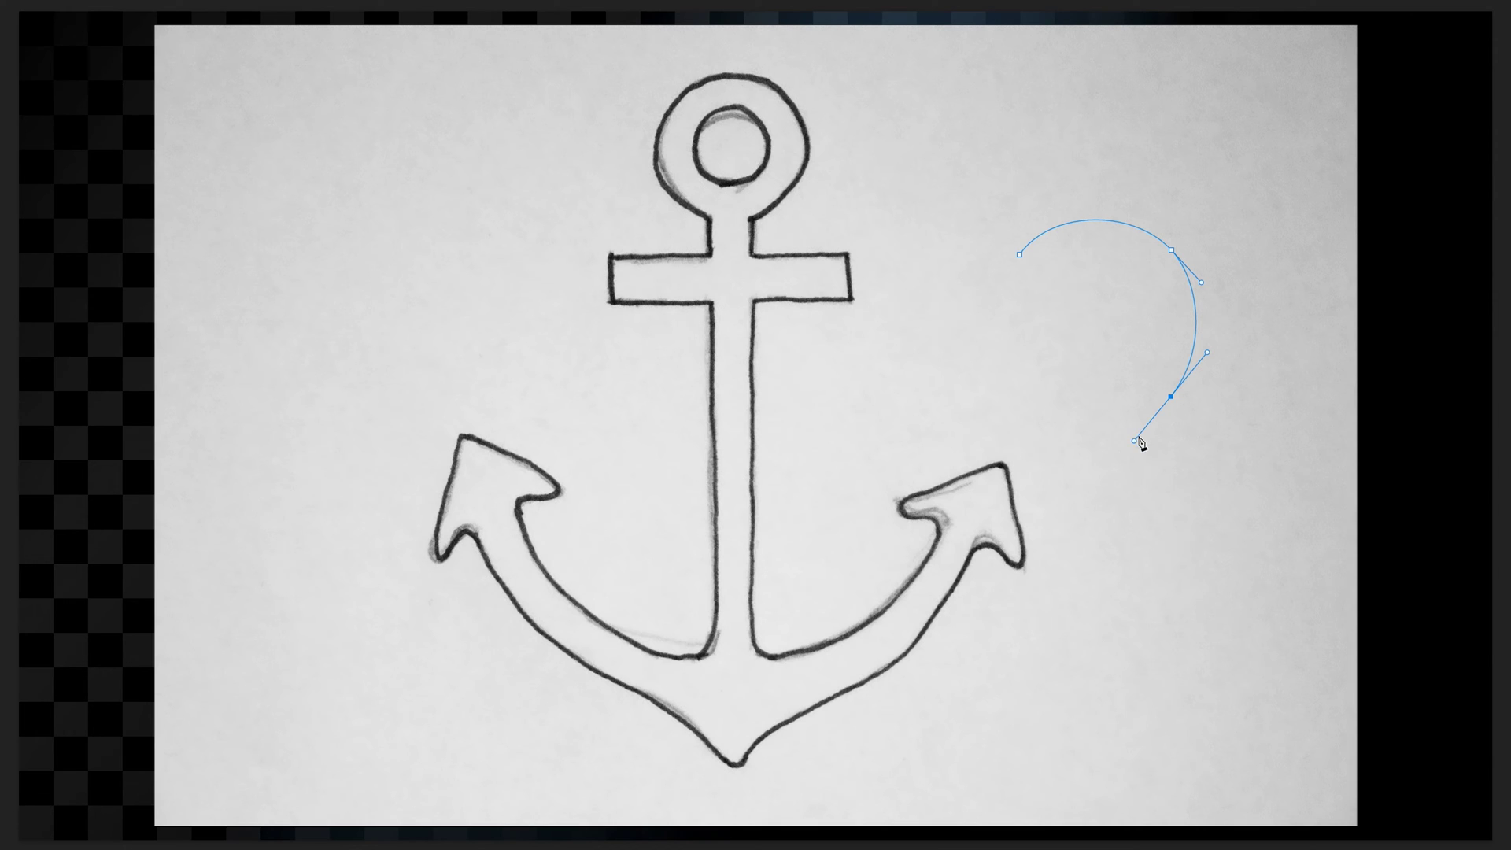
Step: Extend the practice path with smooth, self-crossing curves and close it at its starting anchor point
{"action": "left_click_drag", "start_coordinate": [1234, 500], "coordinate": [1305, 472]}
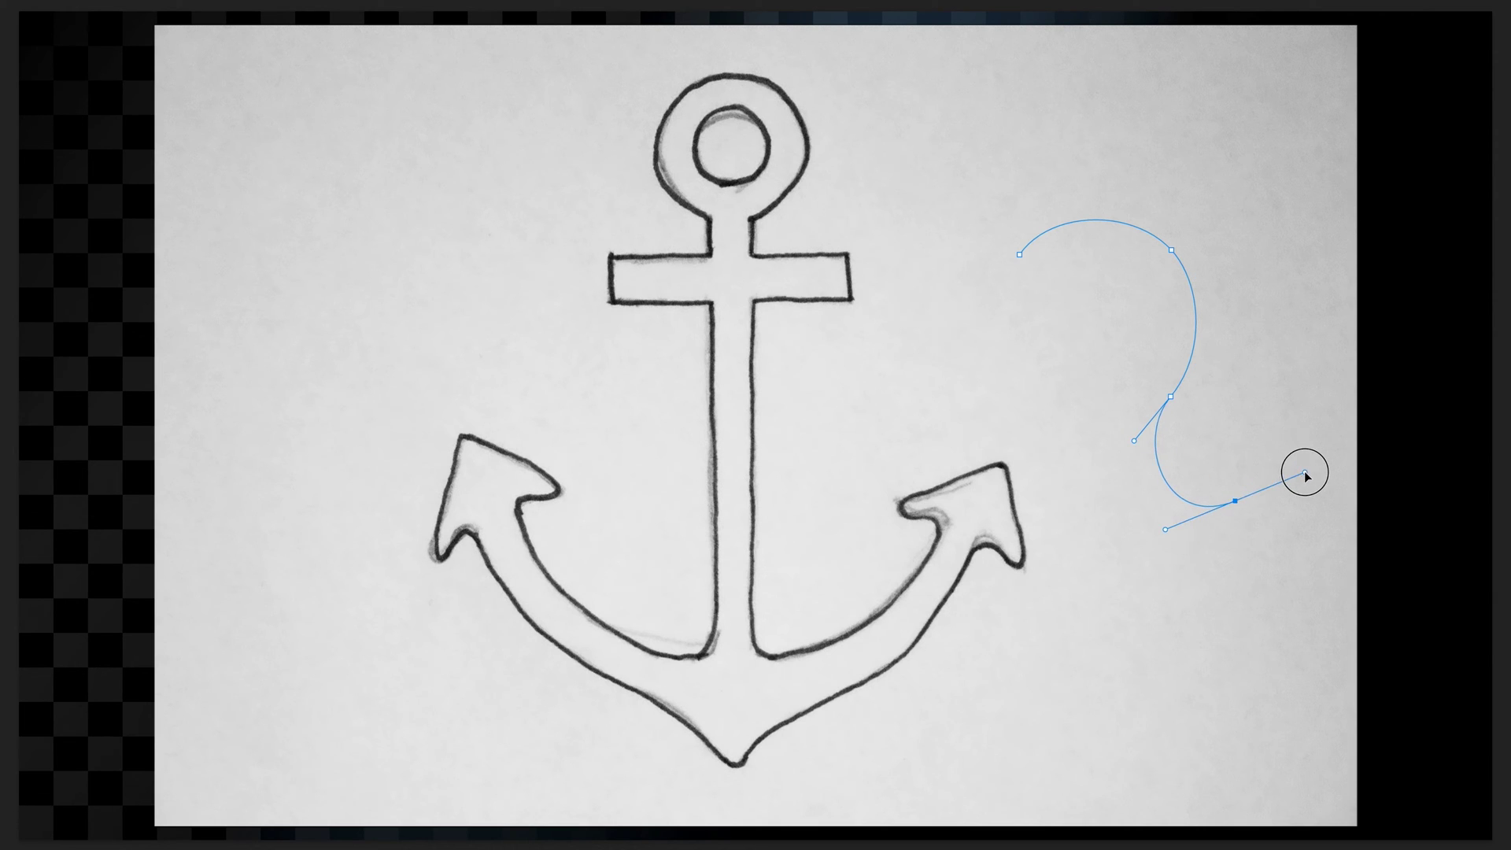
{"action": "left_click_drag", "start_coordinate": [1272, 307], "coordinate": [1345, 257]}
{"action": "left_click_drag", "start_coordinate": [1239, 202], "coordinate": [1167, 239]}
{"action": "left_click_drag", "start_coordinate": [1074, 359], "coordinate": [1054, 292]}
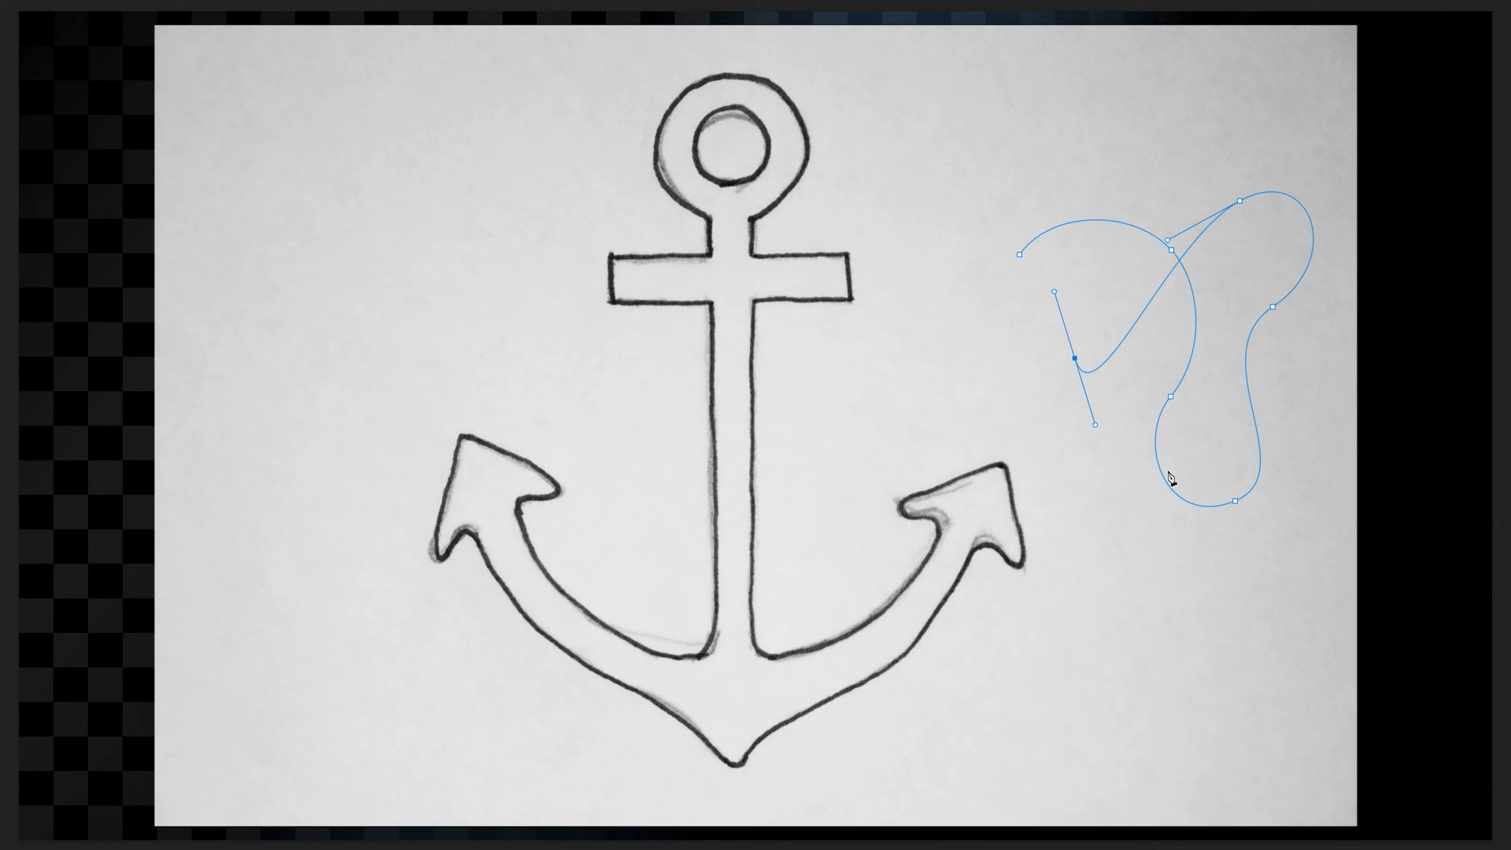
{"action": "left_click", "coordinate": [1020, 256]}
{"action": "left_click_drag", "start_coordinate": [1020, 257], "coordinate": [1057, 219]}
{"action": "left_click", "coordinate": [1156, 236]}
{"action": "key", "text": "ctrl+z"}
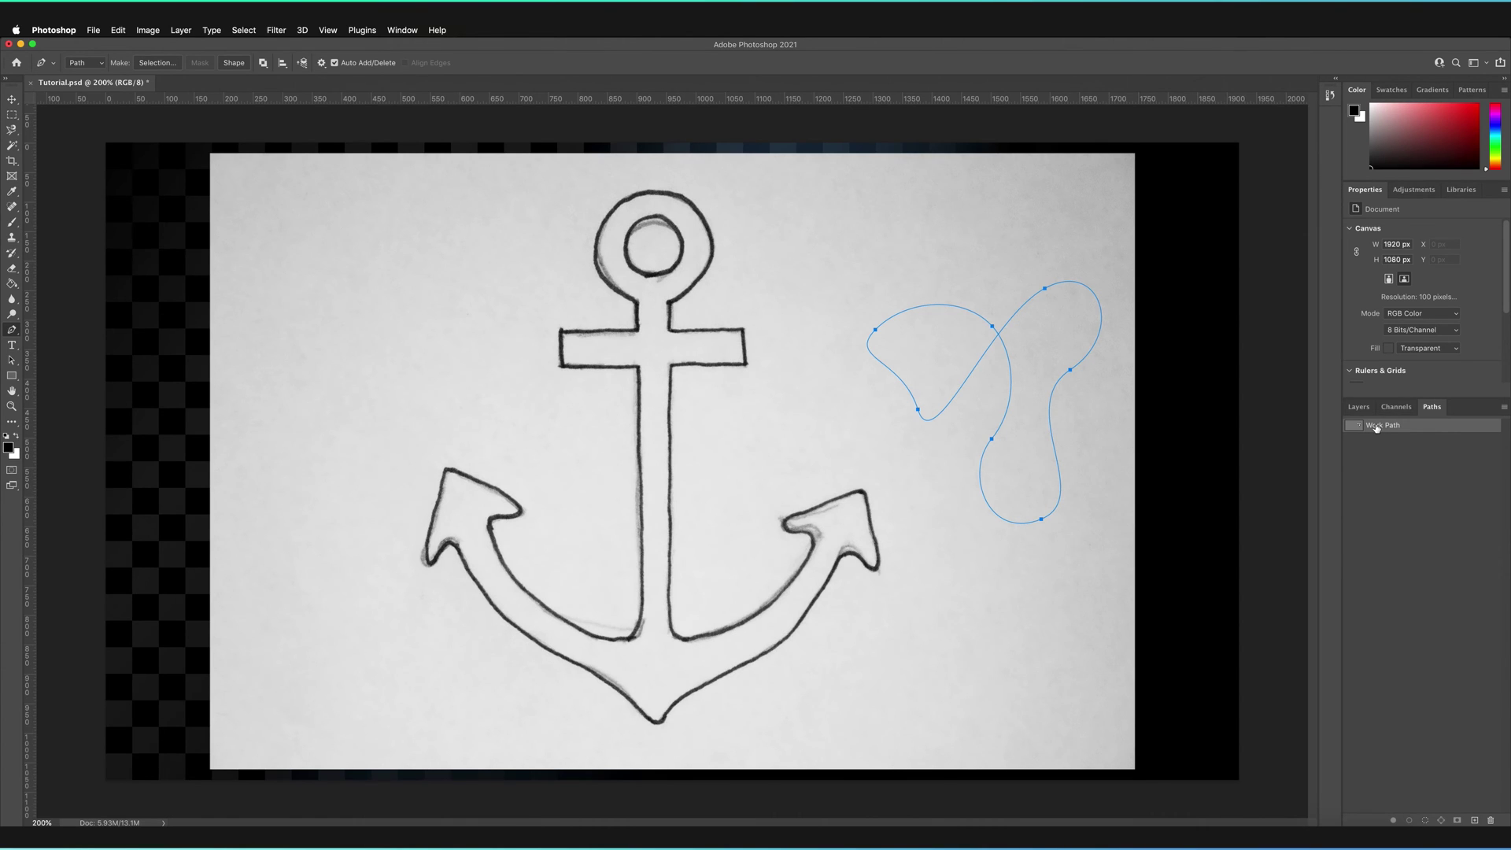
Step: Save the work path as a permanent path, and delete that practice path
{"action": "left_click_drag", "start_coordinate": [1373, 429], "coordinate": [1475, 823]}
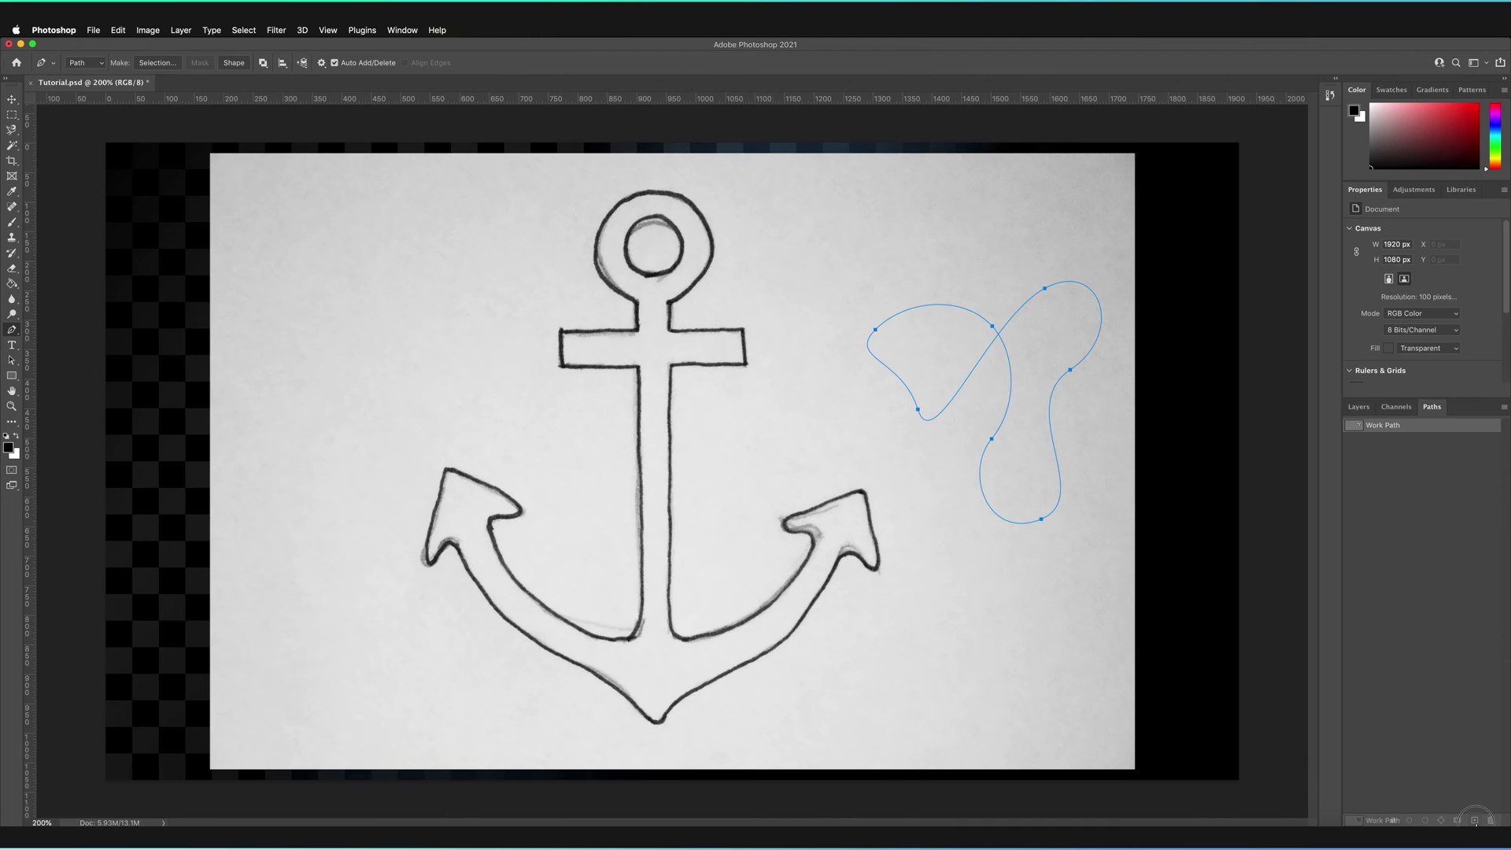
{"action": "left_click_drag", "start_coordinate": [1475, 821], "coordinate": [1475, 822]}
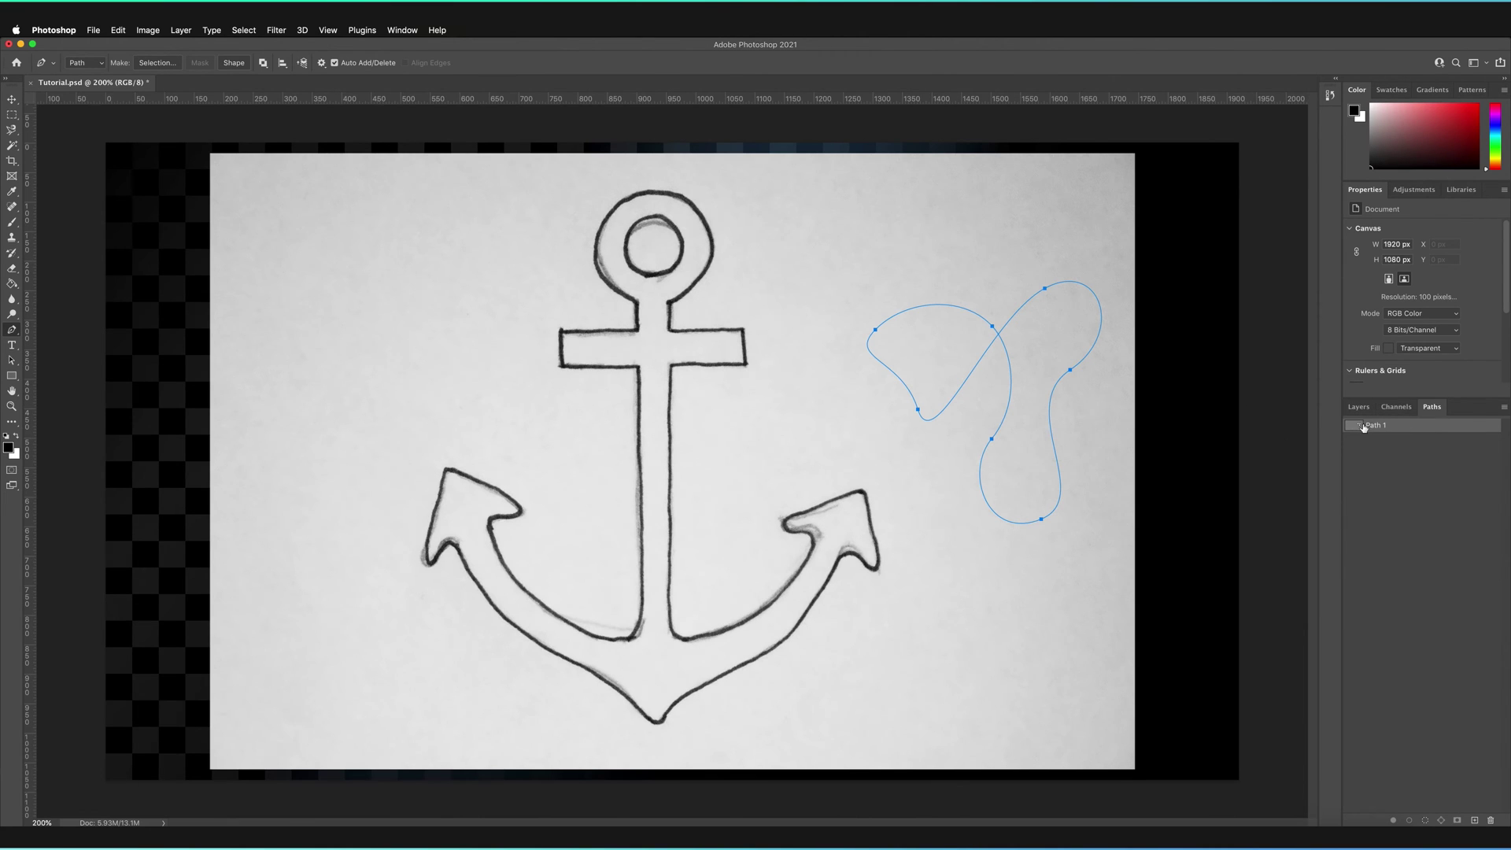
{"action": "left_click_drag", "start_coordinate": [1374, 428], "coordinate": [1491, 819]}
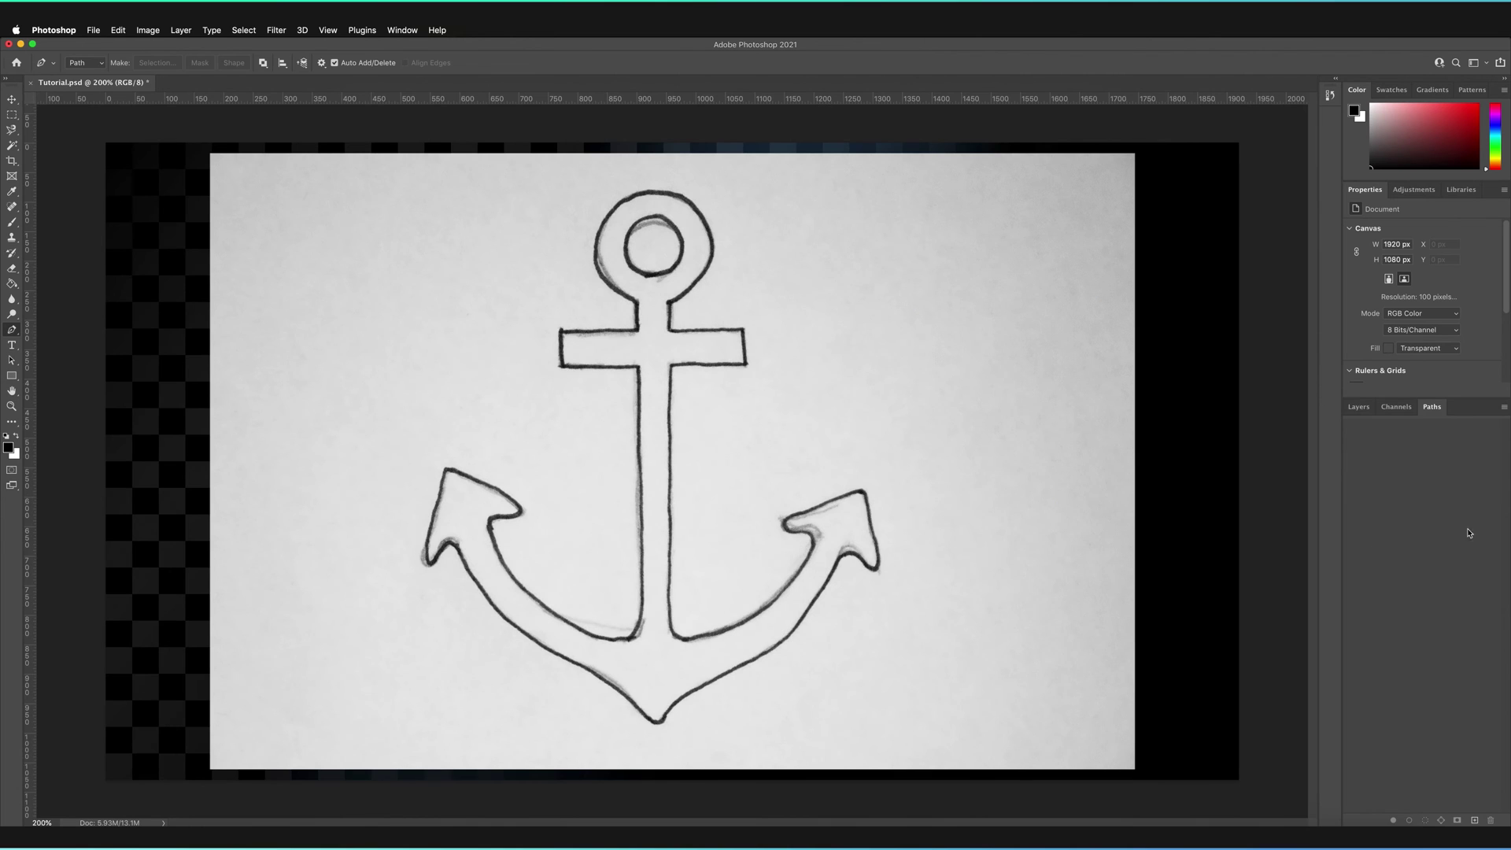
Step: Create a new empty path and name it Anchor
{"action": "left_click", "coordinate": [1475, 820]}
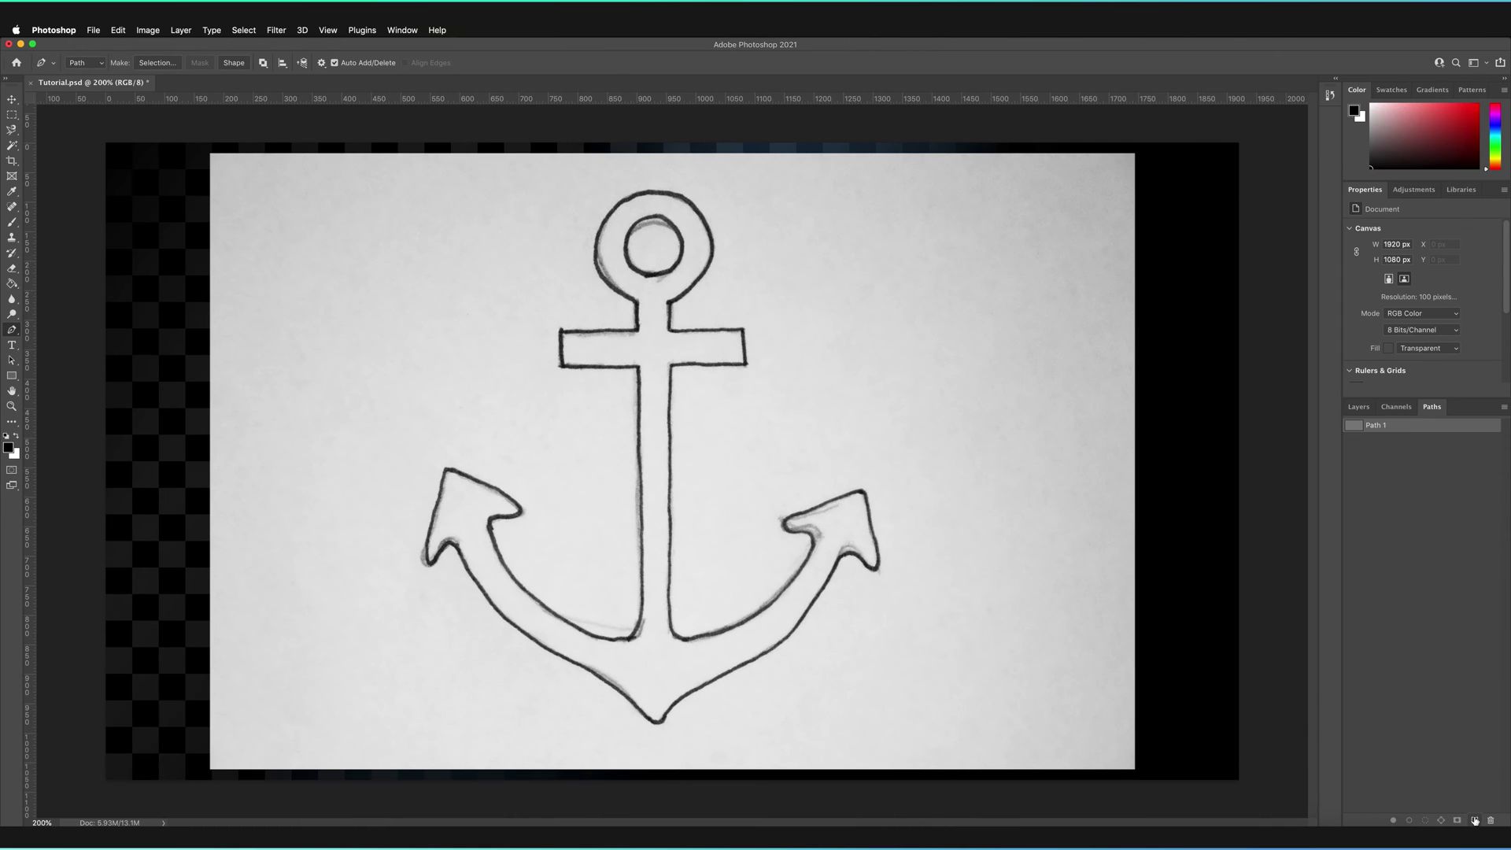
{"action": "double_click", "coordinate": [1376, 427]}
{"action": "type", "text": "Anchor"}
{"action": "key", "text": "Return"}
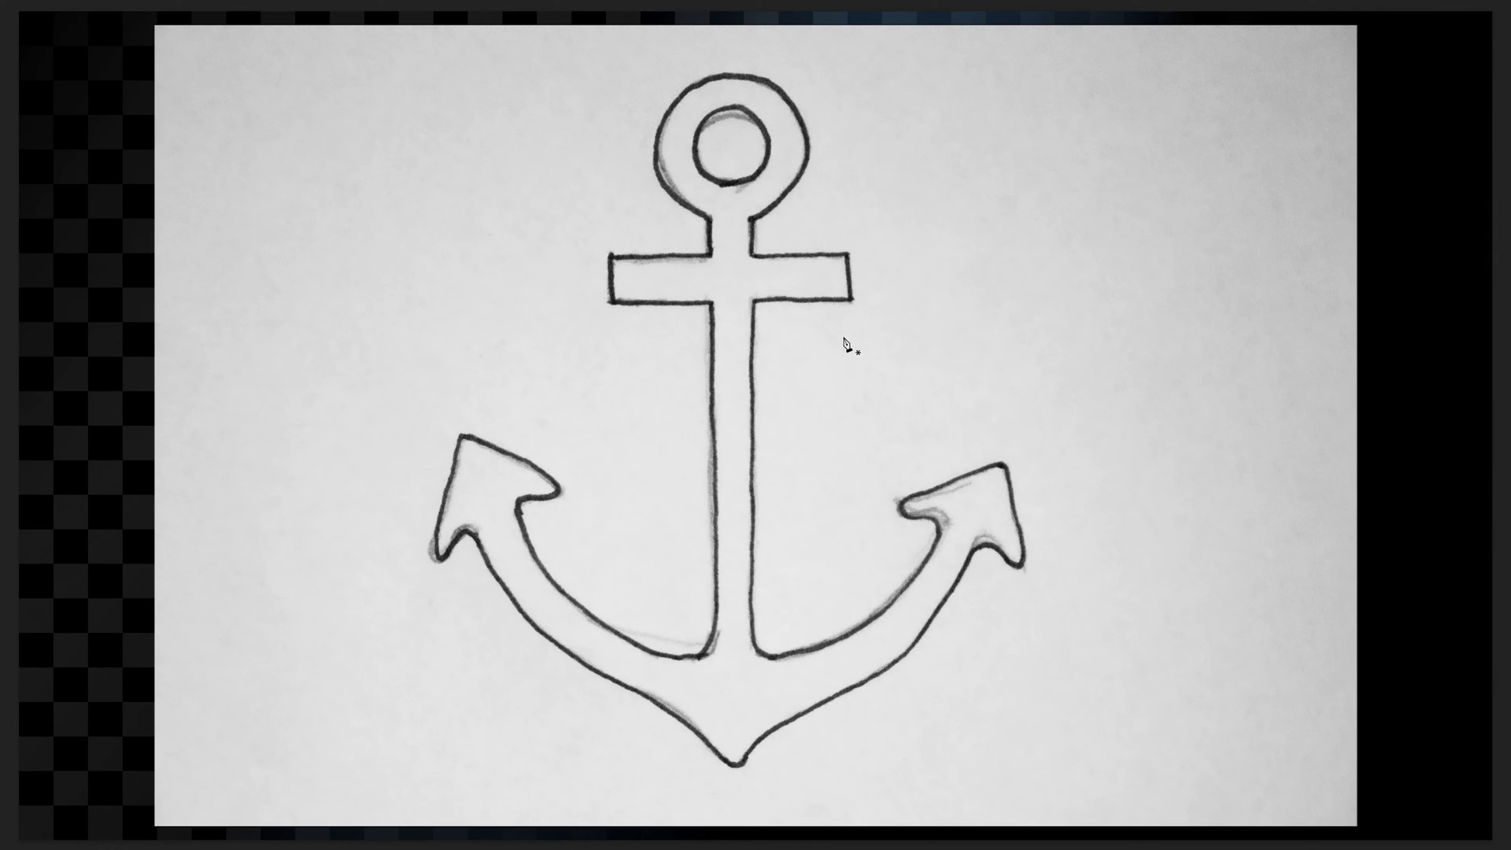
Step: Trace the sketch from the neck's right side around the crossbar's right arm and down the right edge of the shank
{"action": "left_click", "coordinate": [750, 221]}
{"action": "key", "text": "shift"}
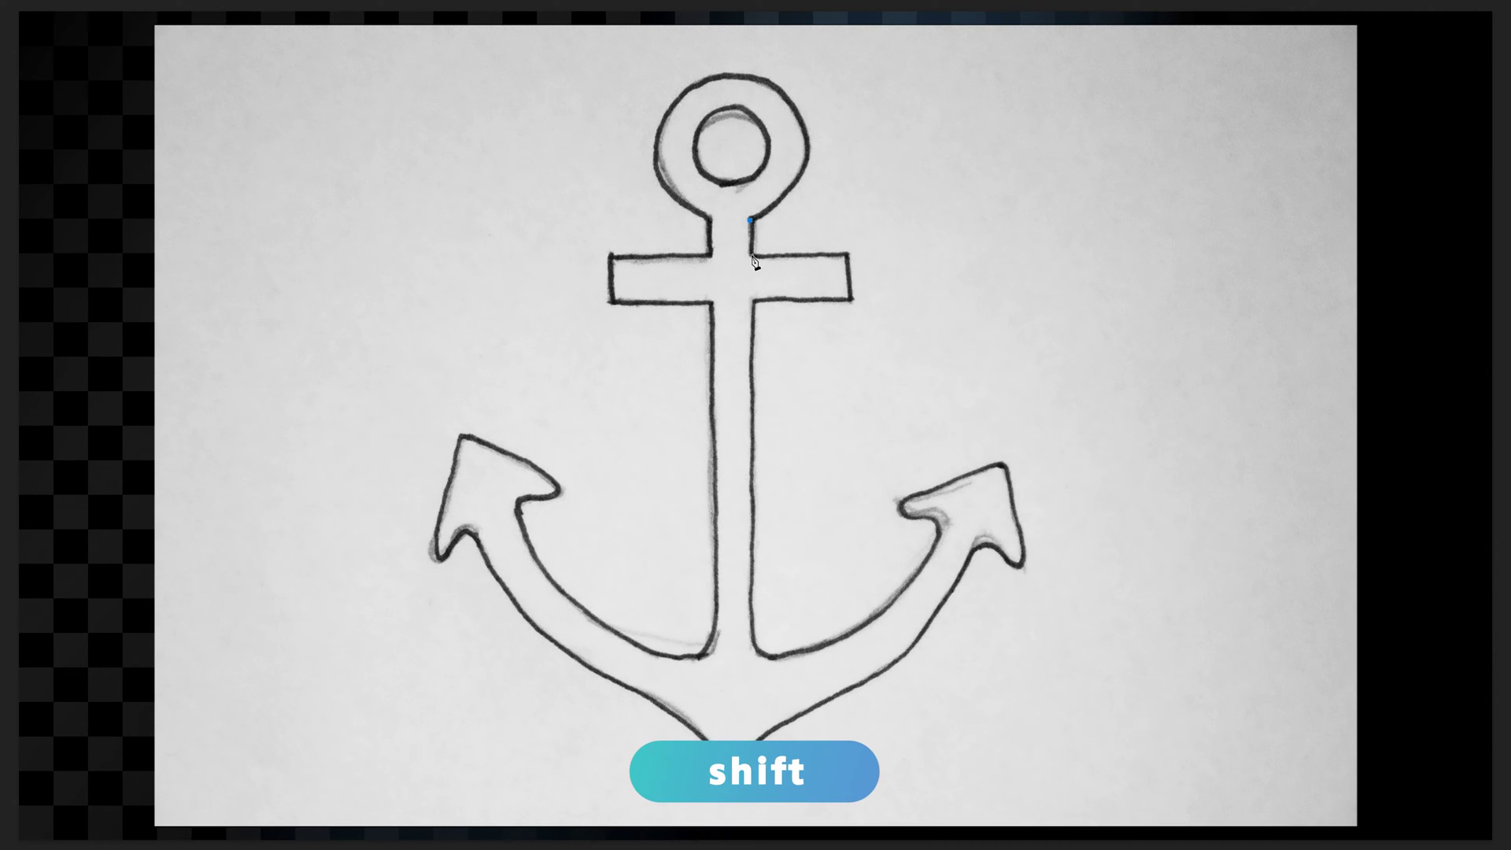
{"action": "left_click", "coordinate": [751, 254], "text": "shift"}
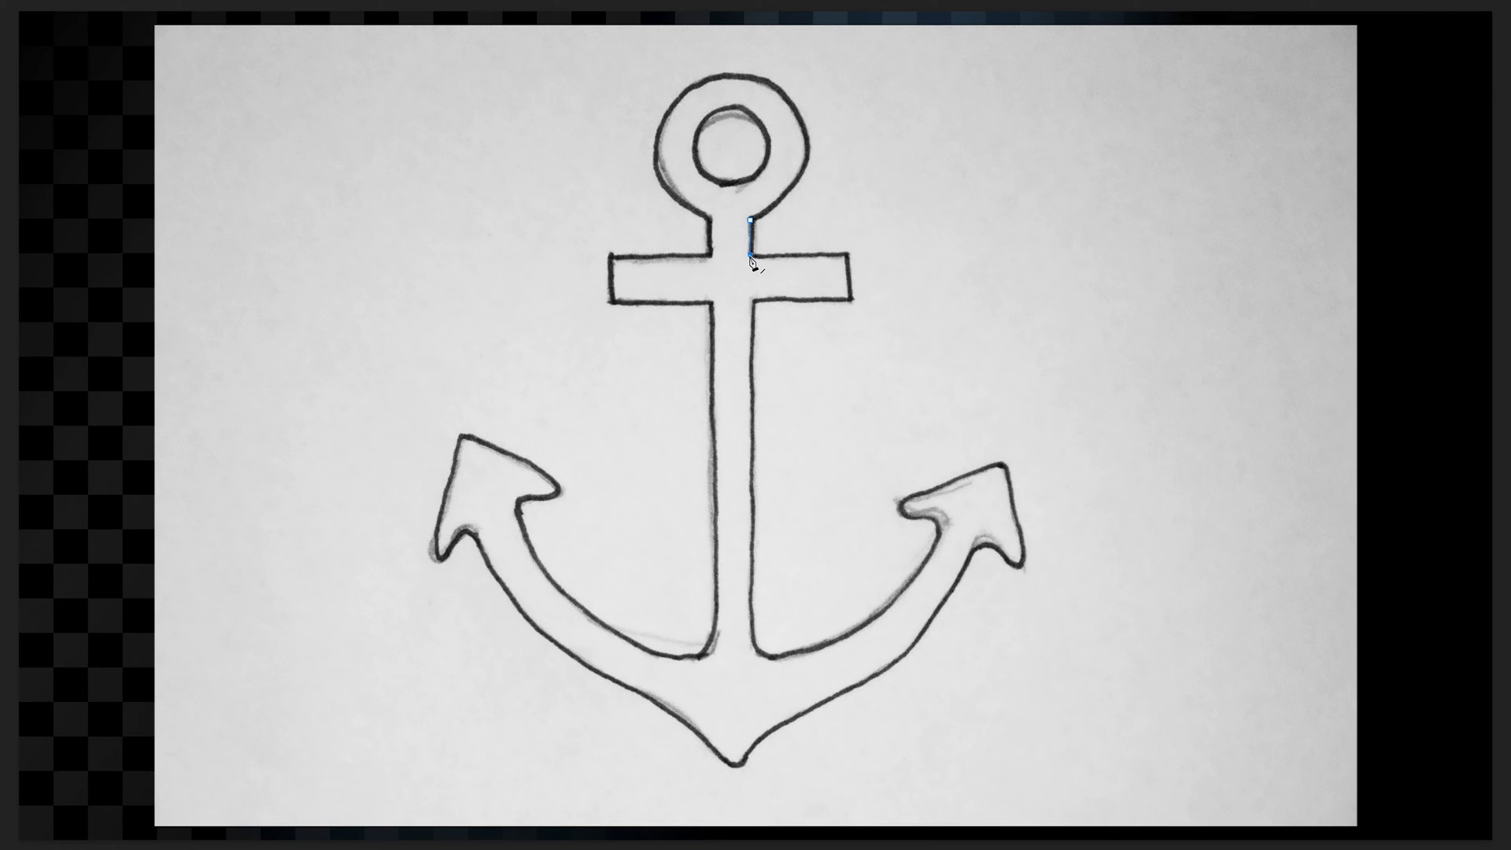
{"action": "left_click", "coordinate": [847, 255]}
{"action": "left_click", "coordinate": [749, 257]}
{"action": "left_click", "coordinate": [754, 302]}
{"action": "left_click", "coordinate": [751, 626]}
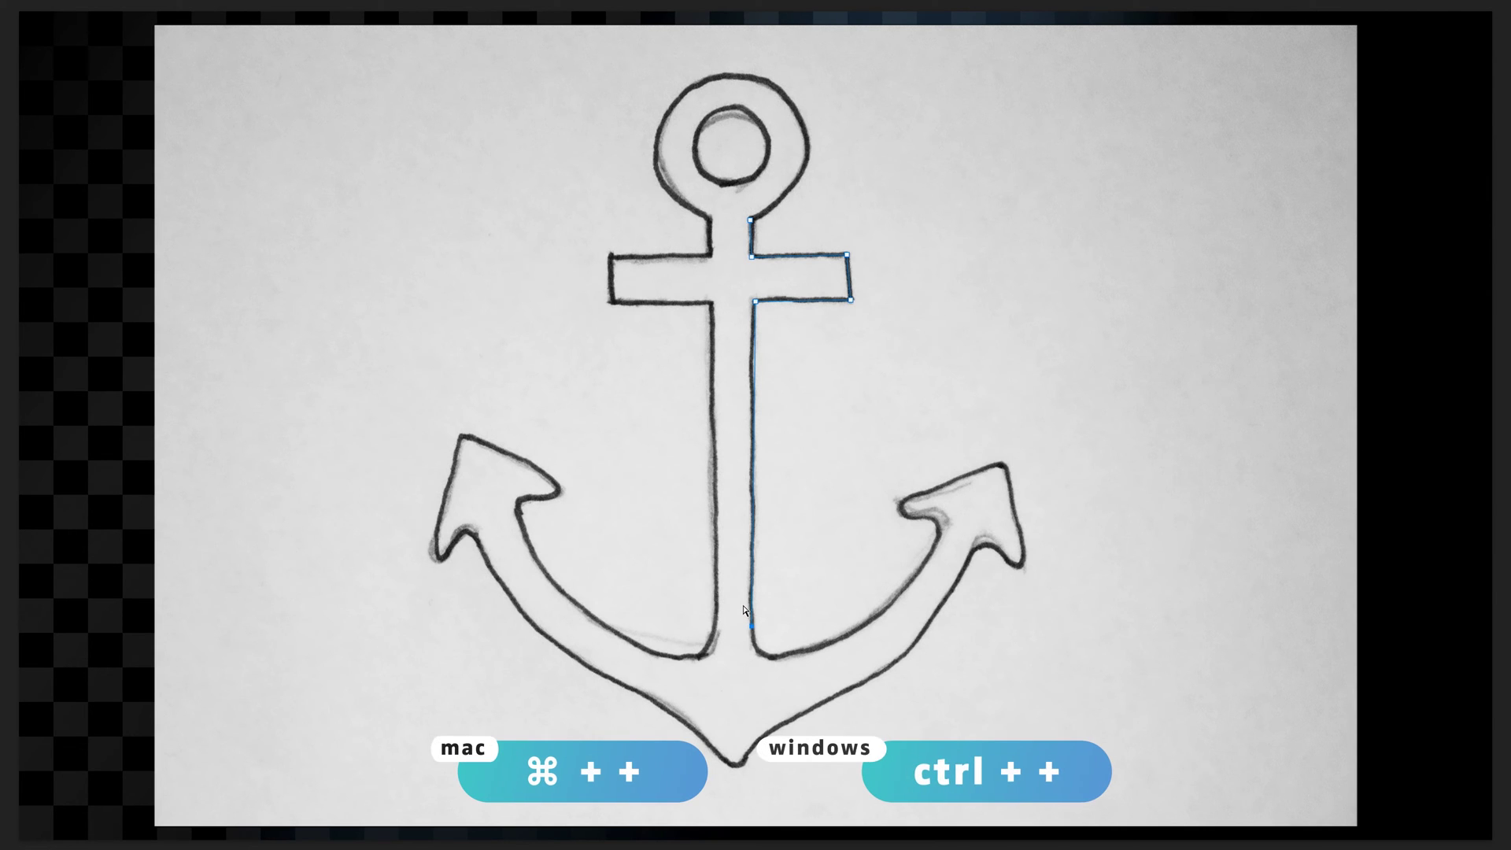
Step: Continue tracing the anchor's outline around the lower barb of the left fluke and up its outer edge
{"action": "key", "text": "ctrl+plus"}
{"action": "key", "text": "ctrl+plus"}
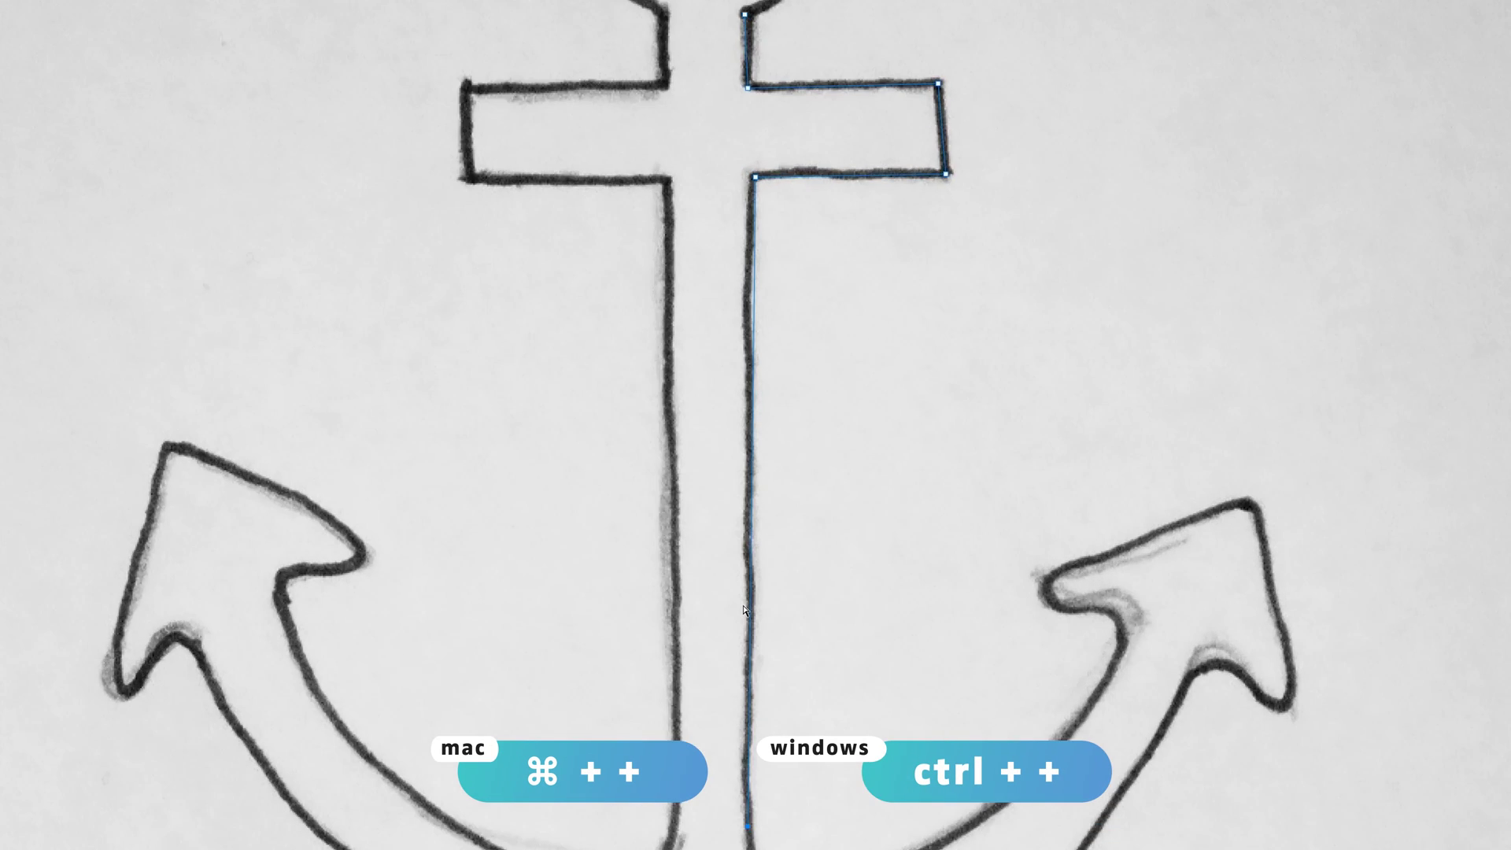
{"action": "key", "text": "ctrl+plus"}
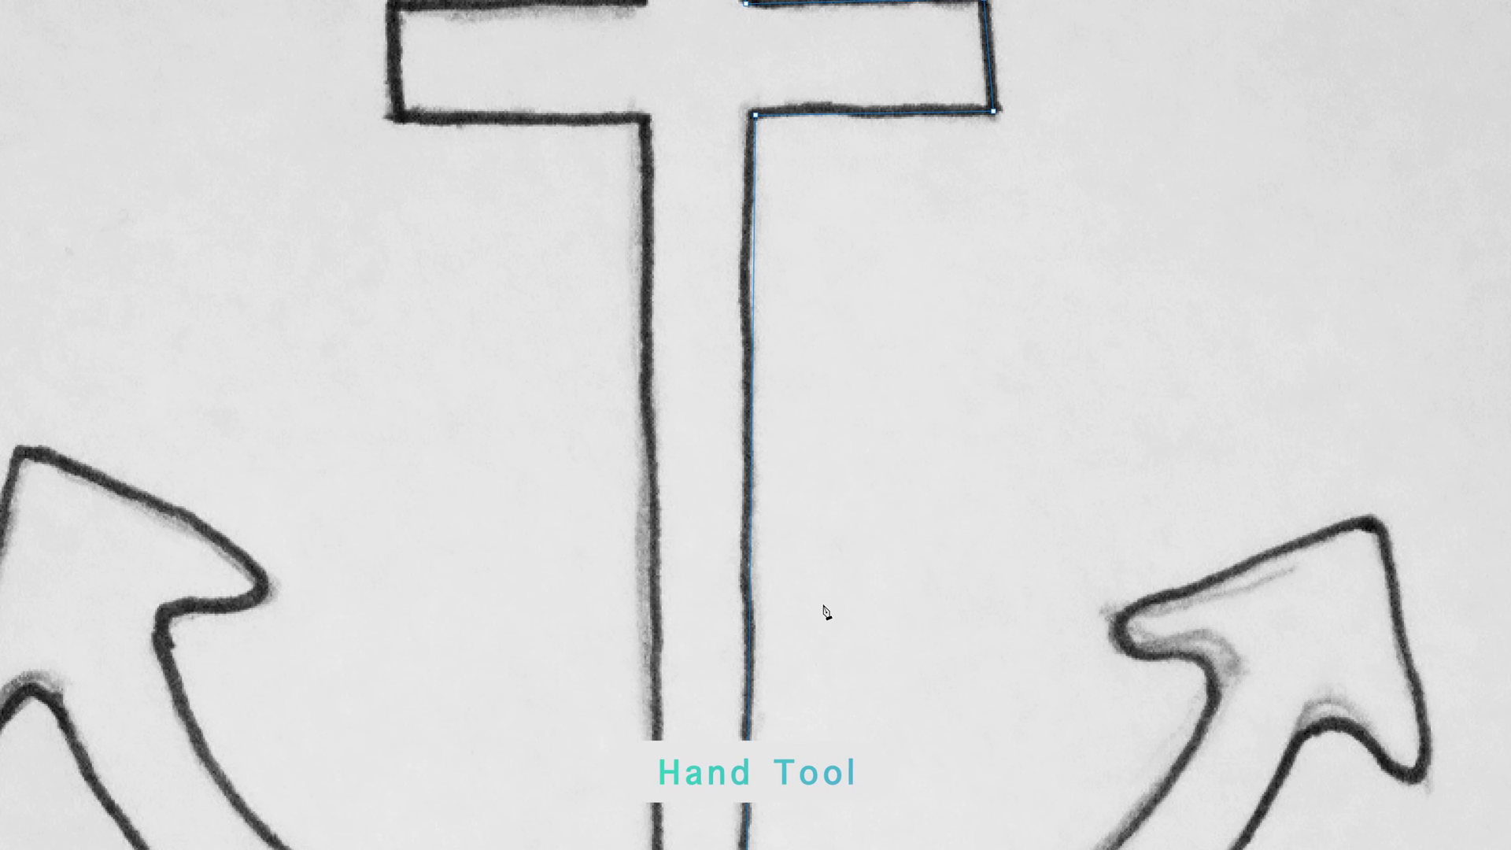
{"action": "left_click_drag", "start_coordinate": [836, 647], "coordinate": [745, 202]}
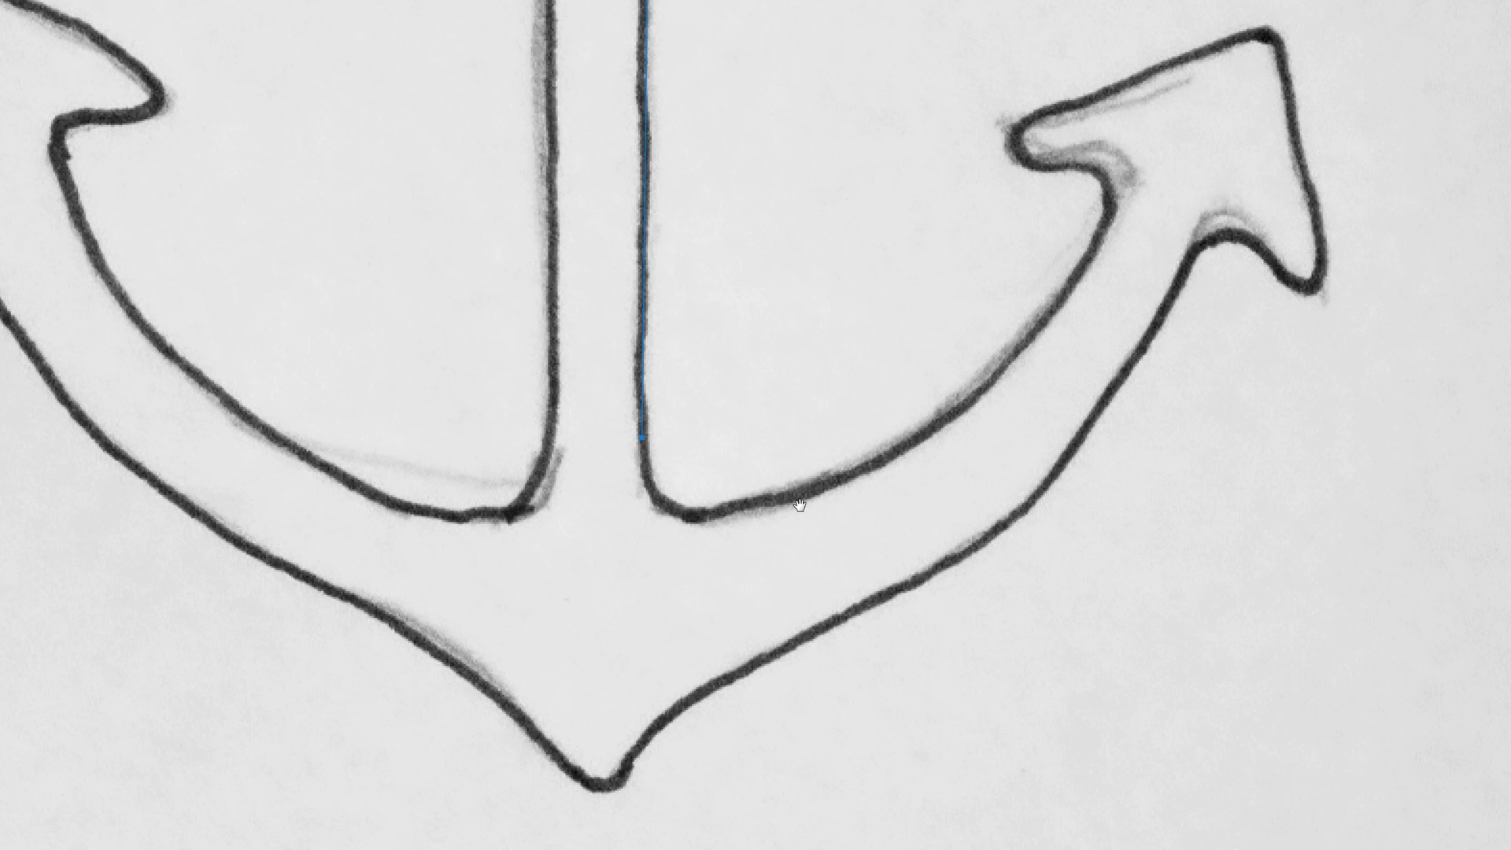
{"action": "key", "text": "p"}
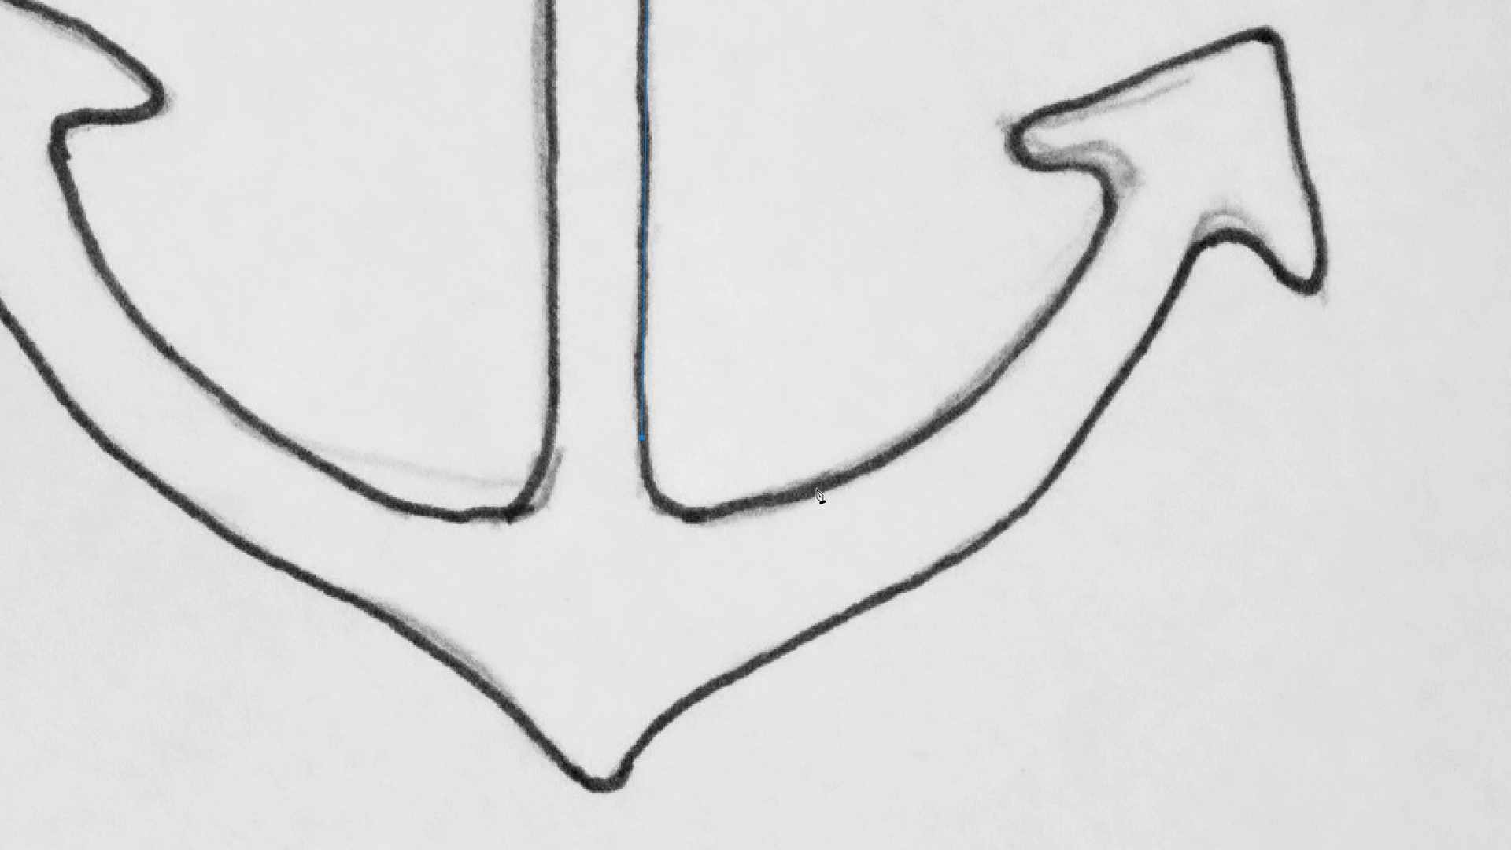
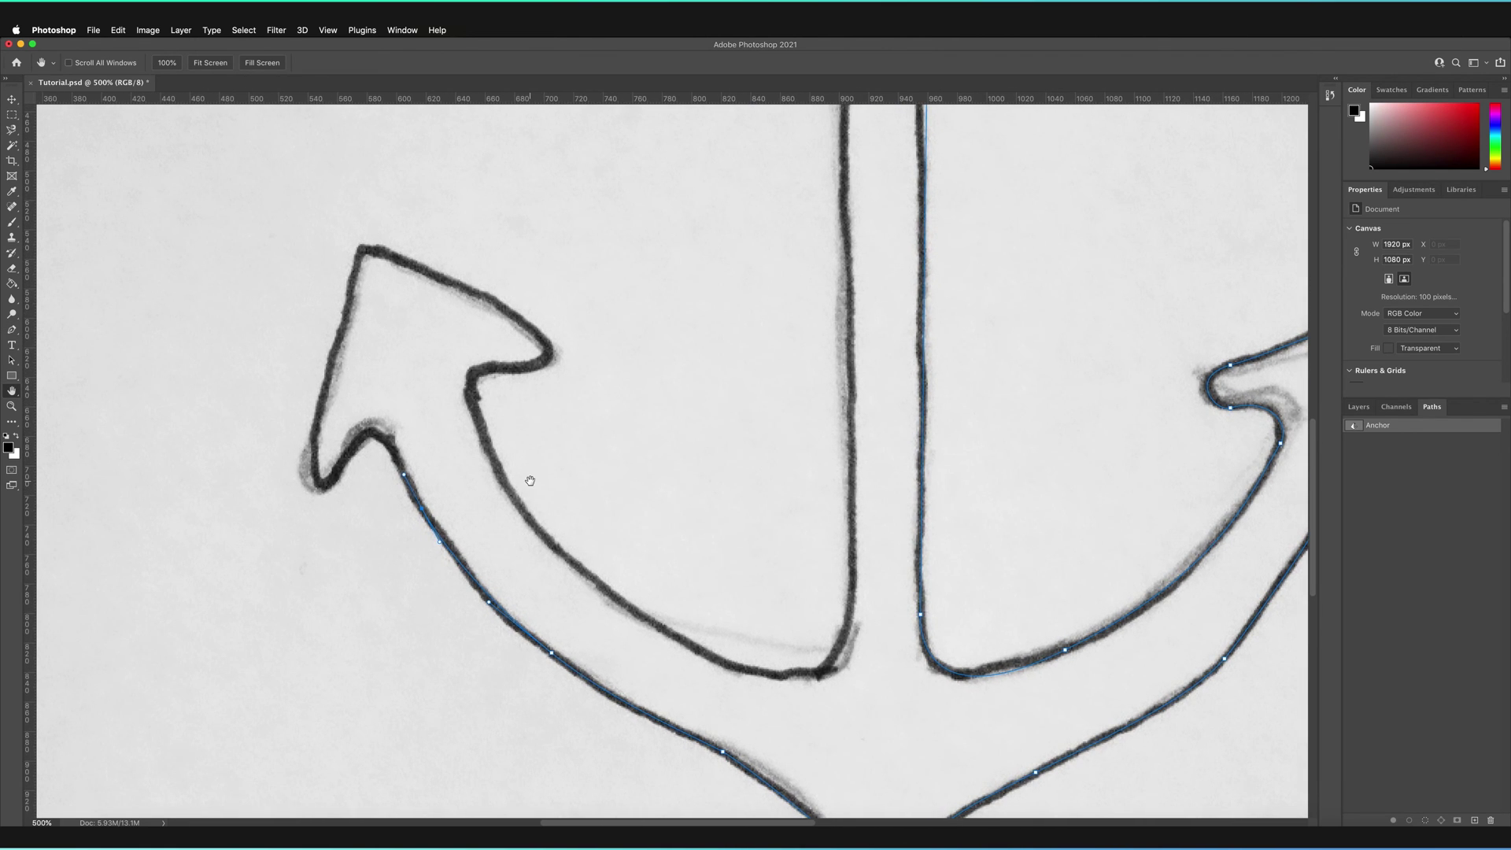
{"action": "left_click", "coordinate": [394, 447]}
{"action": "left_click", "coordinate": [369, 432]}
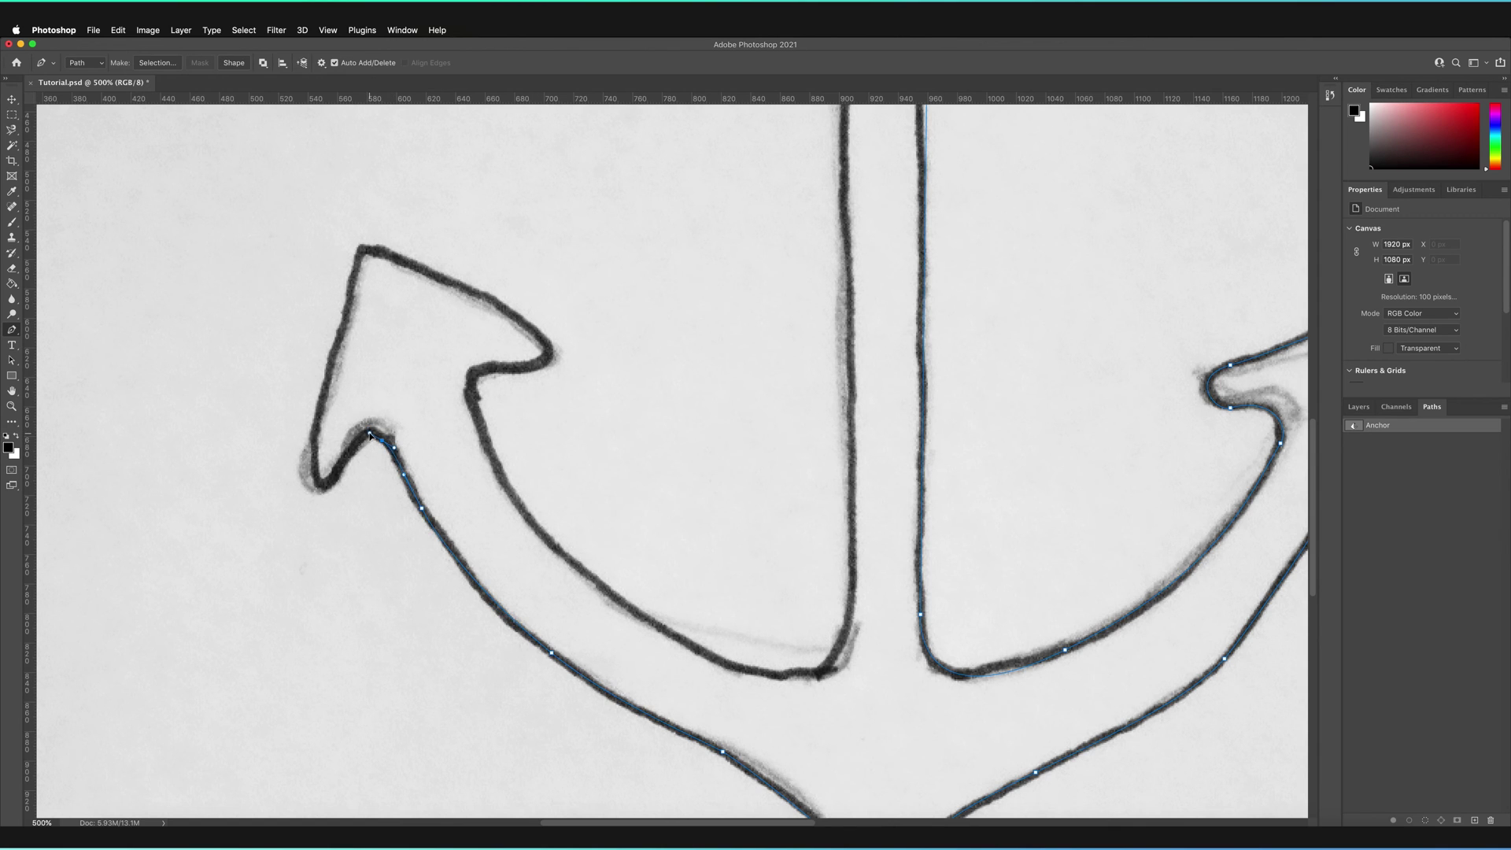
{"action": "left_click", "coordinate": [326, 486]}
{"action": "left_click", "coordinate": [317, 478]}
{"action": "left_click", "coordinate": [311, 439]}
{"action": "left_click", "coordinate": [327, 381]}
{"action": "left_click", "coordinate": [343, 323]}
{"action": "left_click", "coordinate": [313, 263]}
{"action": "left_click", "coordinate": [313, 261]}
Step: Deselect the Anchor path, check that the Paths panel is enabled, and reselect the path
{"action": "left_click", "coordinate": [1392, 465]}
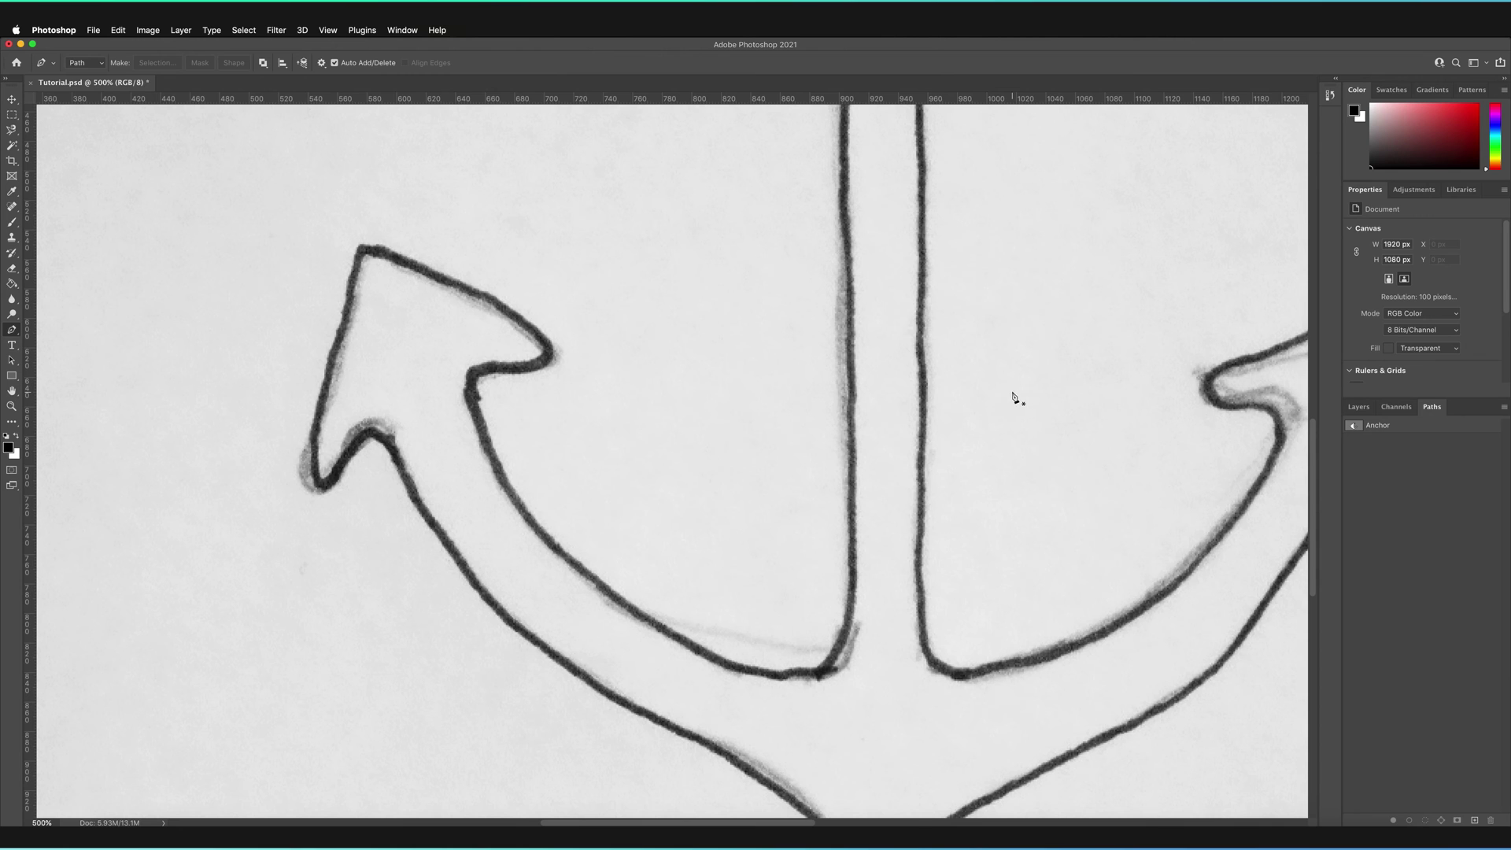
{"action": "left_click", "coordinate": [402, 30]}
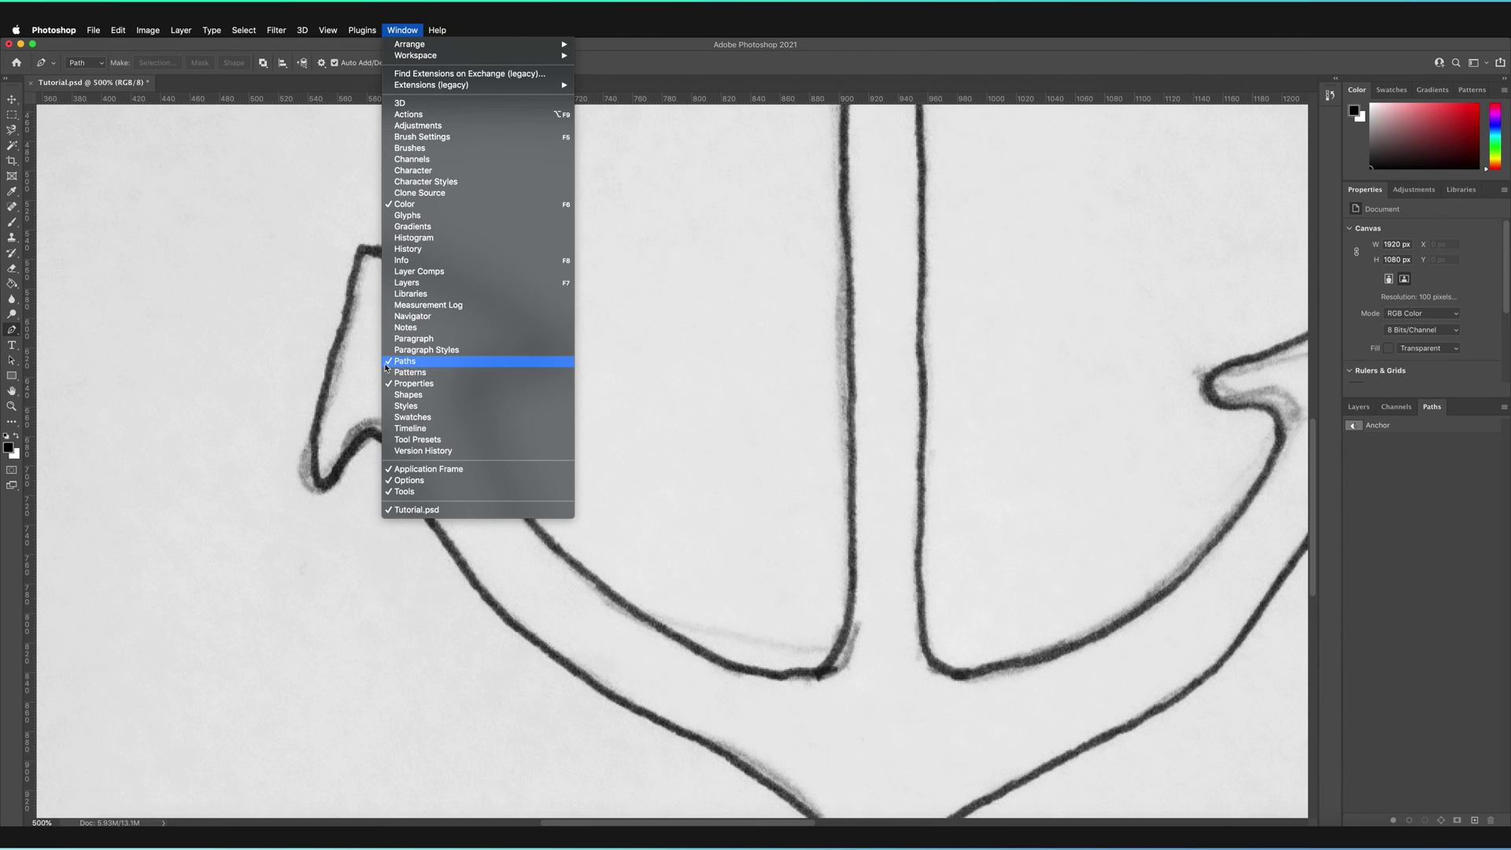
{"action": "left_click", "coordinate": [619, 202]}
{"action": "left_click", "coordinate": [402, 30]}
{"action": "left_click", "coordinate": [402, 30]}
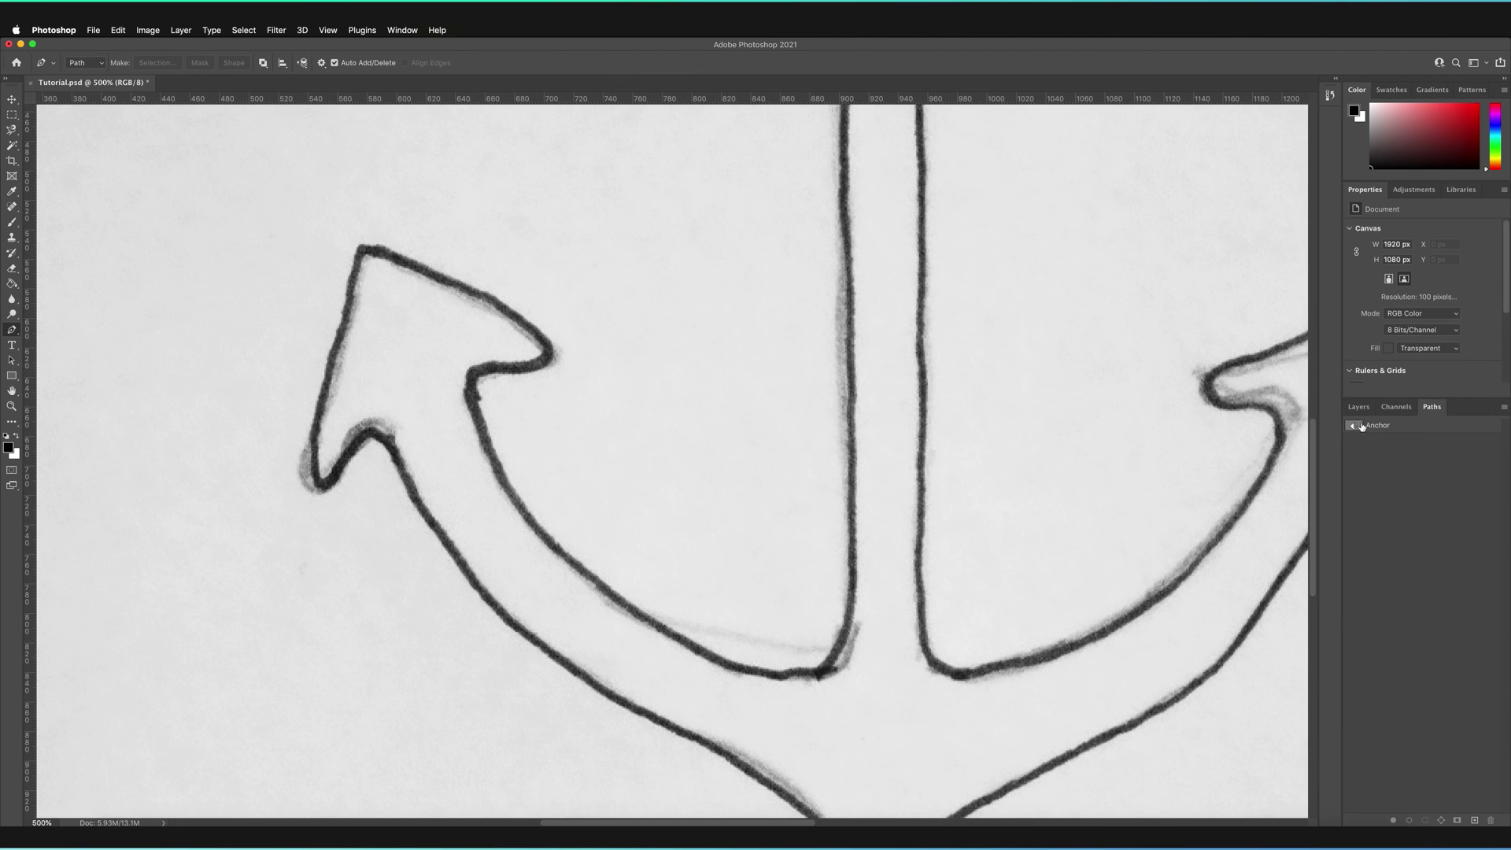
{"action": "left_click", "coordinate": [1393, 429]}
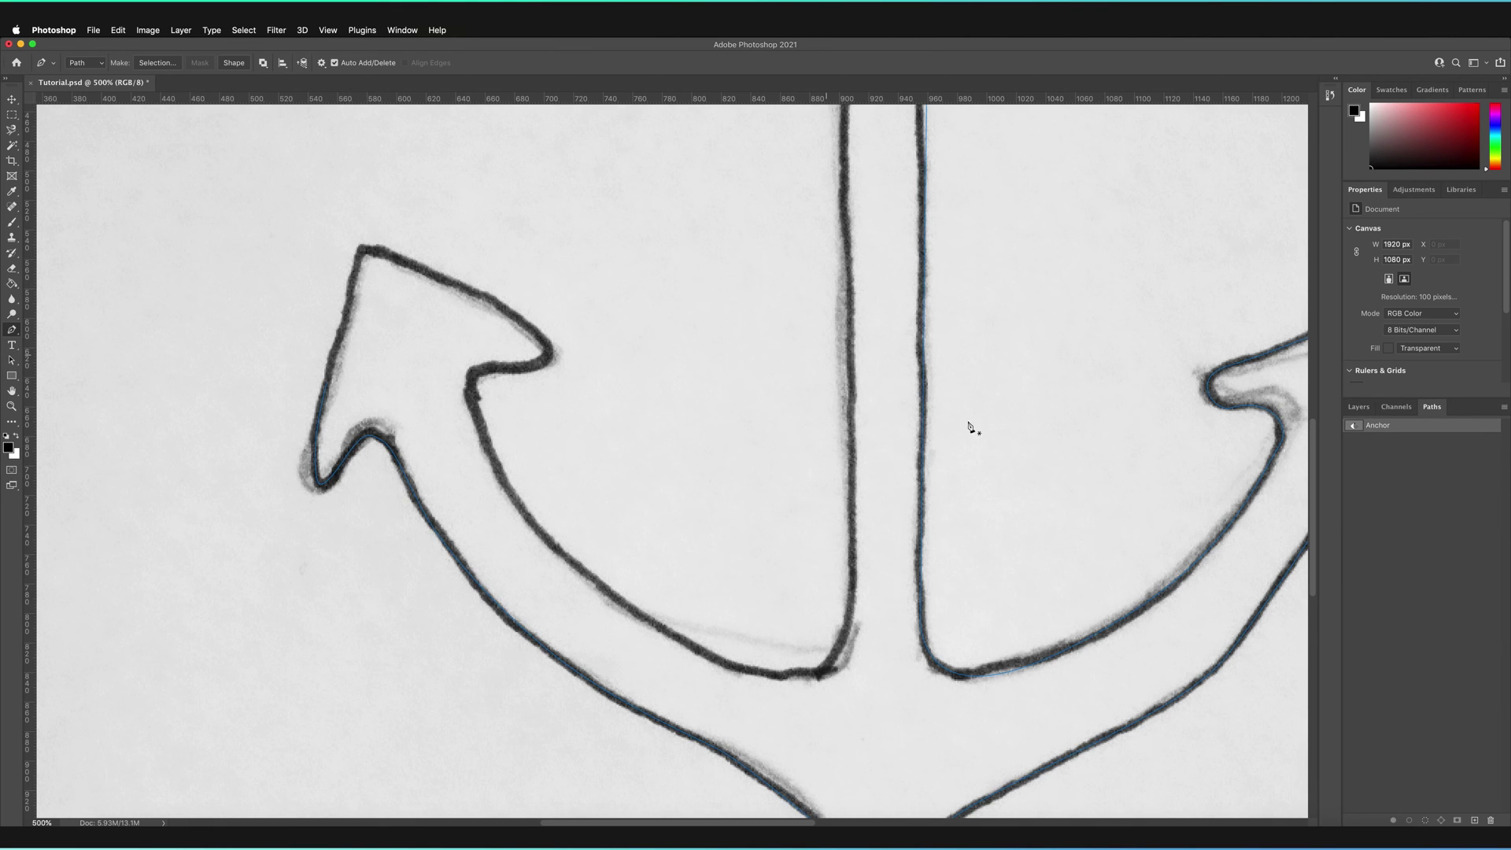
Step: Resume the path on the left fluke's outer edge and trace around its peak to the inner barb
{"action": "left_click", "coordinate": [328, 386]}
{"action": "left_click", "coordinate": [329, 385]}
{"action": "left_click", "coordinate": [360, 250]}
{"action": "left_click_drag", "start_coordinate": [379, 256], "coordinate": [389, 255]}
{"action": "left_click", "coordinate": [492, 300]}
{"action": "left_click", "coordinate": [544, 339]}
{"action": "left_click", "coordinate": [550, 349]}
Step: Trace under the left fluke's inner barb, along the inner curve of the left arm, and up the shank's lower left edge
{"action": "left_click_drag", "start_coordinate": [527, 369], "coordinate": [491, 472]}
{"action": "left_click", "coordinate": [470, 383]}
{"action": "left_click", "coordinate": [550, 541]}
{"action": "left_click_drag", "start_coordinate": [679, 642], "coordinate": [847, 648]}
{"action": "left_click_drag", "start_coordinate": [850, 497], "coordinate": [853, 394]}
{"action": "left_click", "coordinate": [853, 499]}
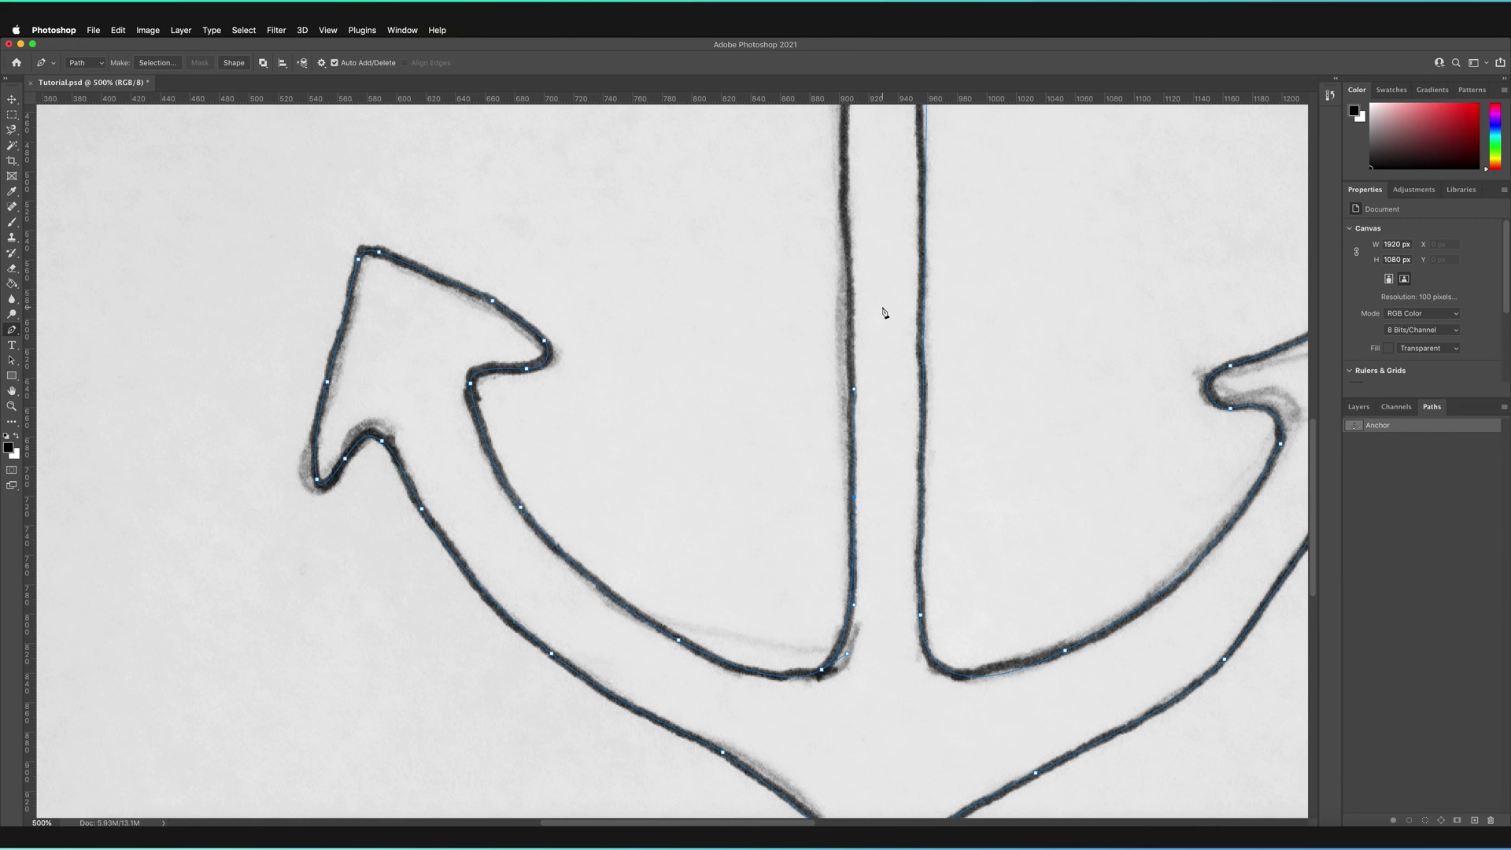
Step: Trace the rest of the shank's left edge and the outline of the crossbar's left arm
{"action": "key", "text": "super+minus"}
{"action": "key", "text": "super+minus"}
{"action": "key", "text": "super+minus"}
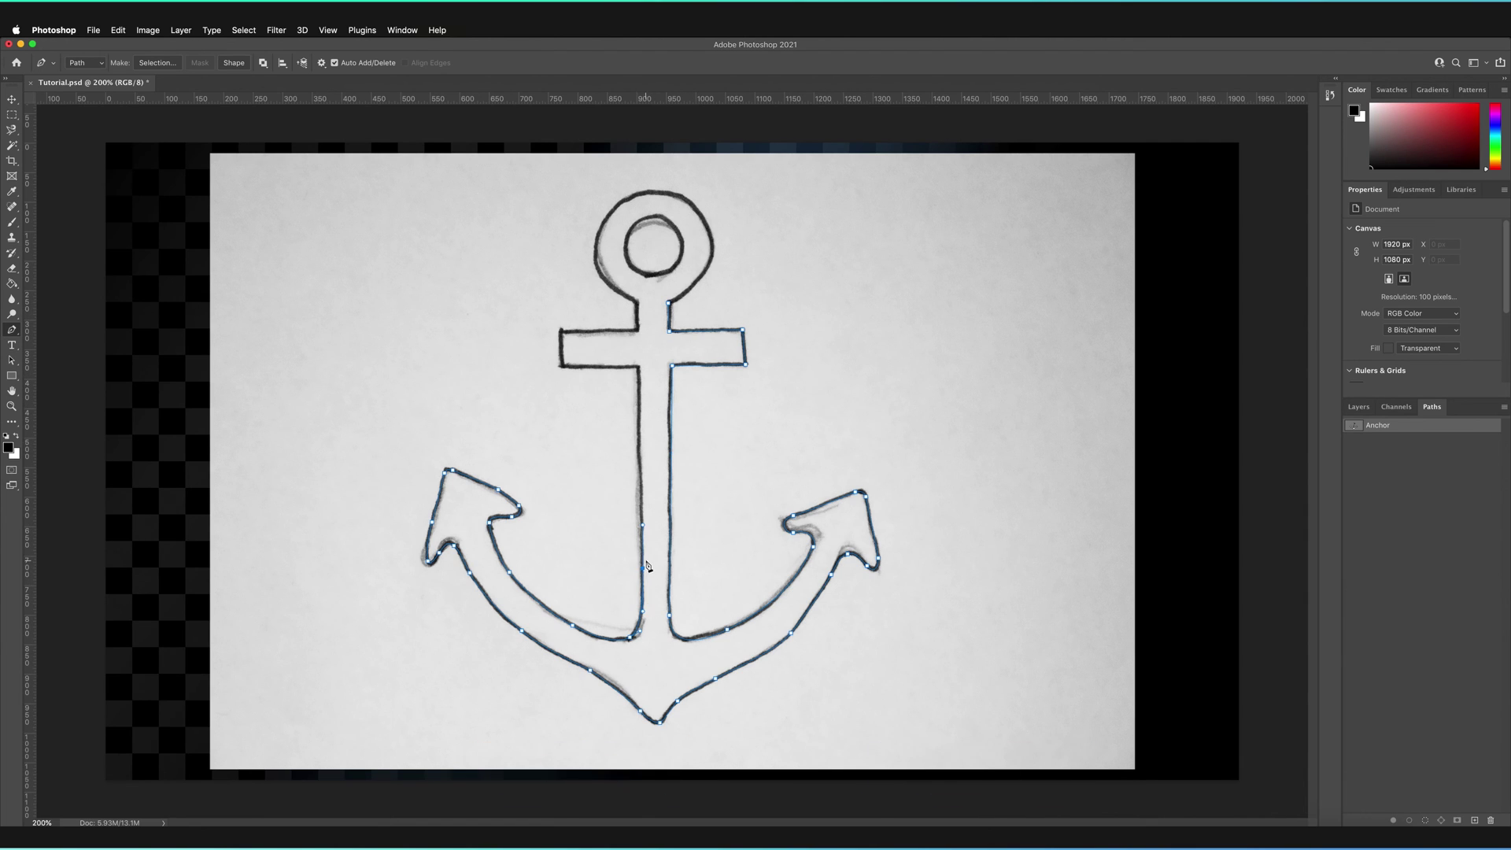
{"action": "left_click", "coordinate": [642, 367]}
{"action": "left_click", "coordinate": [562, 366]}
{"action": "left_click", "coordinate": [641, 330]}
Step: Trace the left half of the ring's outer edge with curved segments, from the neck up to the ring's crown
{"action": "key", "text": "super+plus"}
{"action": "key", "text": "super+plus"}
{"action": "key", "text": "super+plus"}
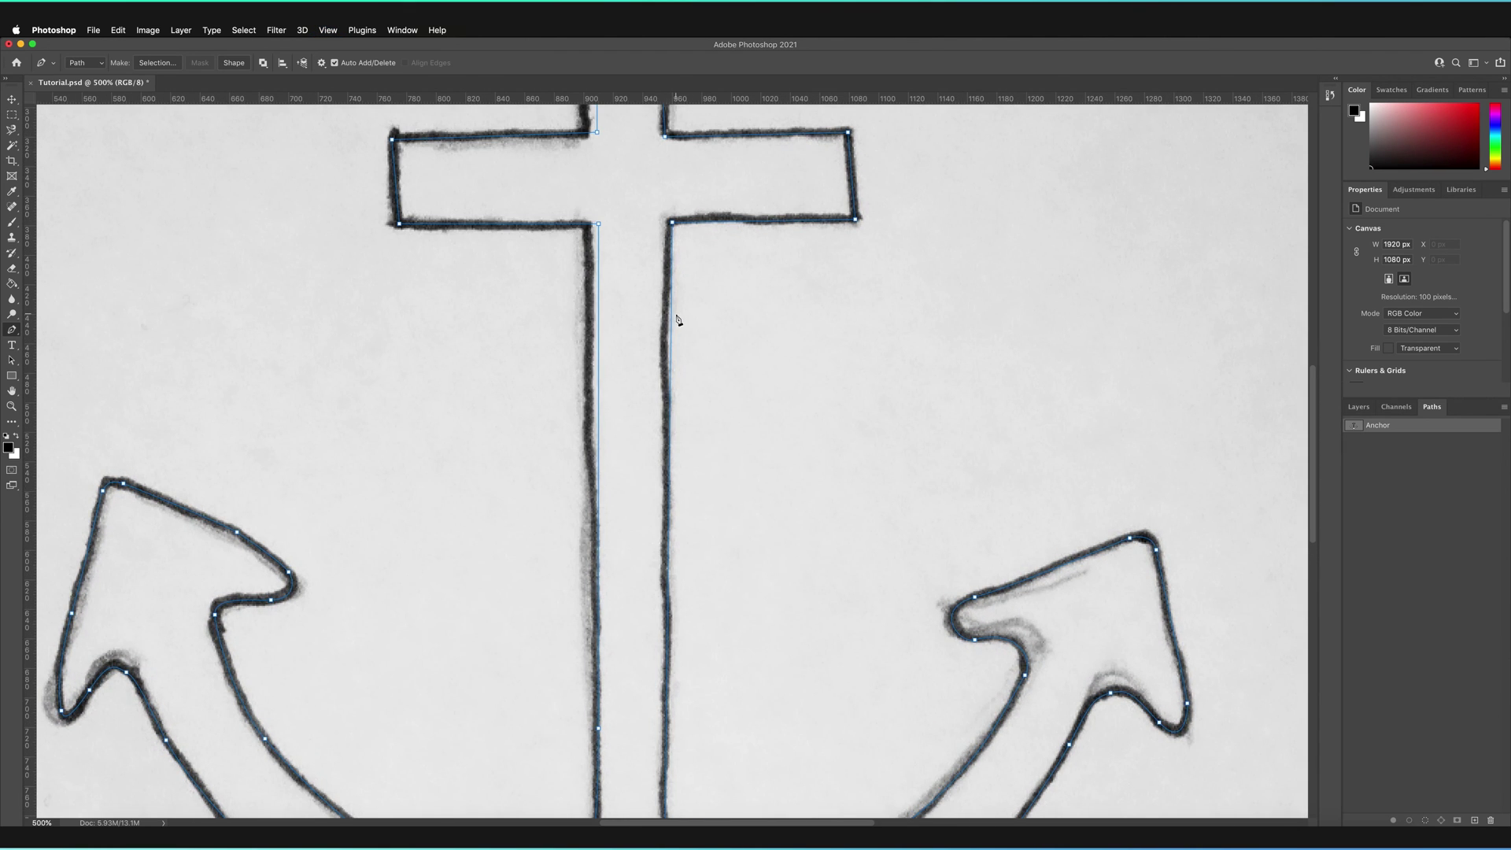
{"action": "key", "text": "space"}
{"action": "left_click_drag", "start_coordinate": [708, 293], "coordinate": [813, 522]}
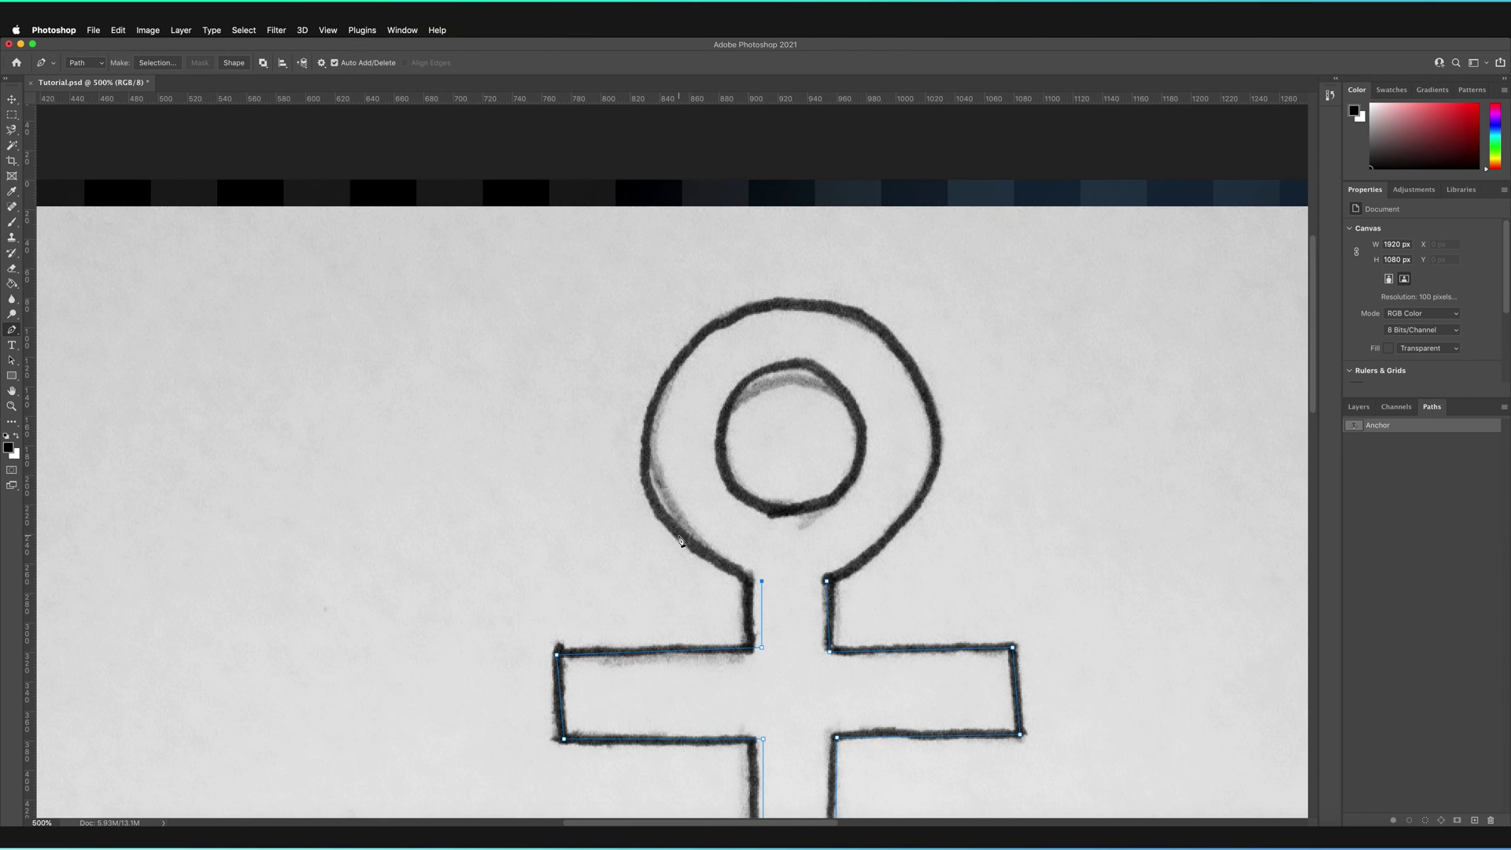
{"action": "left_click_drag", "start_coordinate": [662, 515], "coordinate": [641, 474]}
{"action": "left_click", "coordinate": [645, 478]}
{"action": "left_click_drag", "start_coordinate": [680, 359], "coordinate": [728, 297]}
{"action": "left_click", "coordinate": [809, 303]}
Step: Trace the right half of the ring's outer edge and close the outline at the starting point on the neck
{"action": "left_click", "coordinate": [829, 305]}
{"action": "left_click_drag", "start_coordinate": [887, 336], "coordinate": [901, 354]}
{"action": "left_click_drag", "start_coordinate": [936, 446], "coordinate": [931, 504]}
{"action": "left_click", "coordinate": [891, 549]}
{"action": "left_click_drag", "start_coordinate": [828, 584], "coordinate": [812, 585]}
Step: Trace the ring's inner circle as a closed path, and nudge the anchor point where the ring meets the neck's right side
{"action": "left_click", "coordinate": [792, 512]}
{"action": "left_click_drag", "start_coordinate": [851, 480], "coordinate": [863, 455]}
{"action": "left_click_drag", "start_coordinate": [841, 390], "coordinate": [742, 377]}
{"action": "left_click_drag", "start_coordinate": [721, 449], "coordinate": [843, 515]}
{"action": "left_click", "coordinate": [831, 601]}
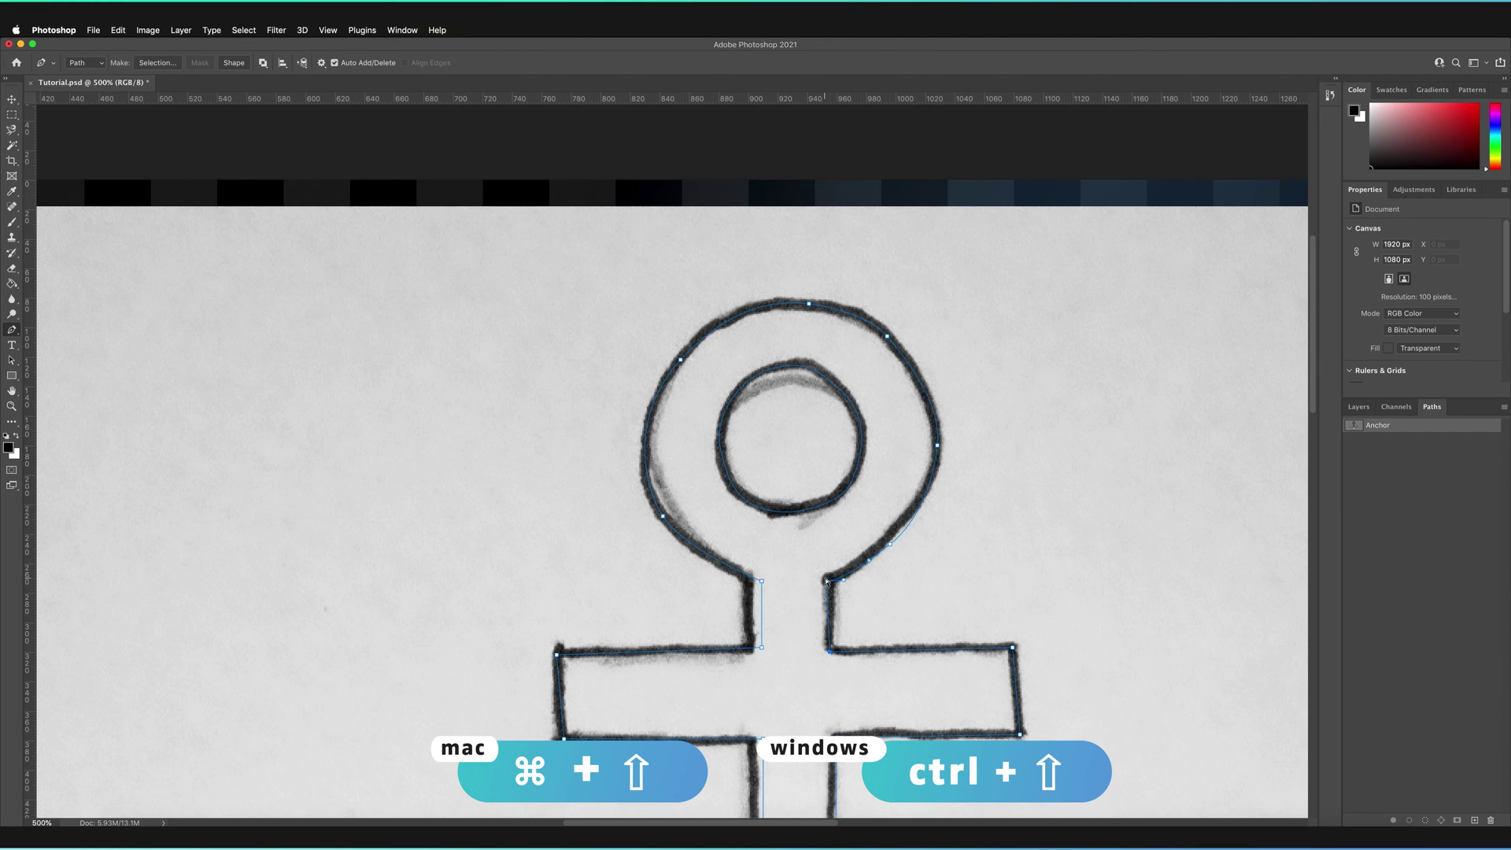
{"action": "left_click_drag", "start_coordinate": [827, 582], "coordinate": [833, 581]}
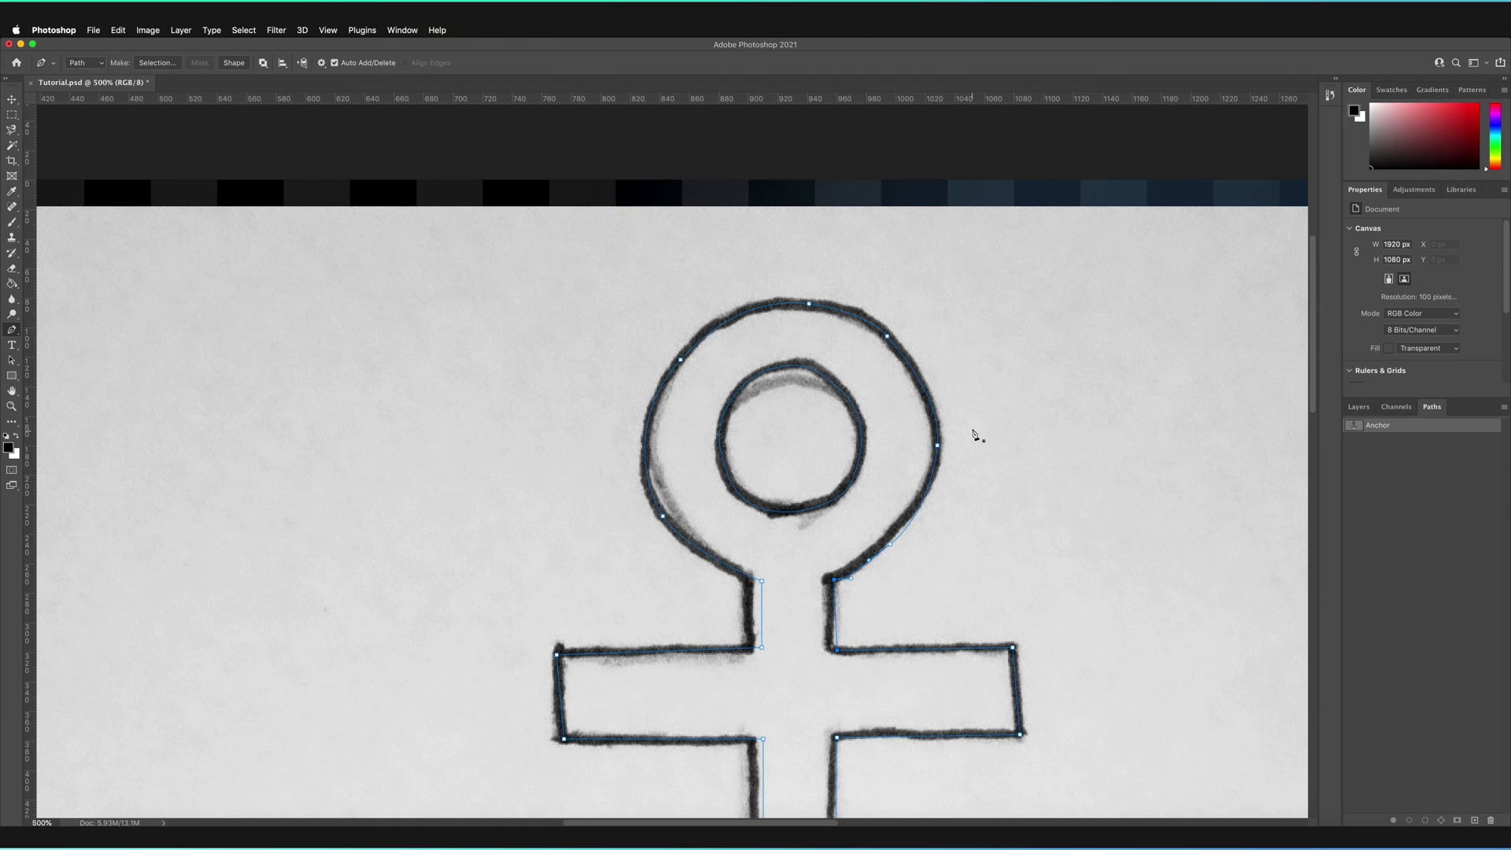
Step: Hide the Image layer and fit the whole canvas in the window to show the complete anchor path
{"action": "left_click", "coordinate": [1367, 409]}
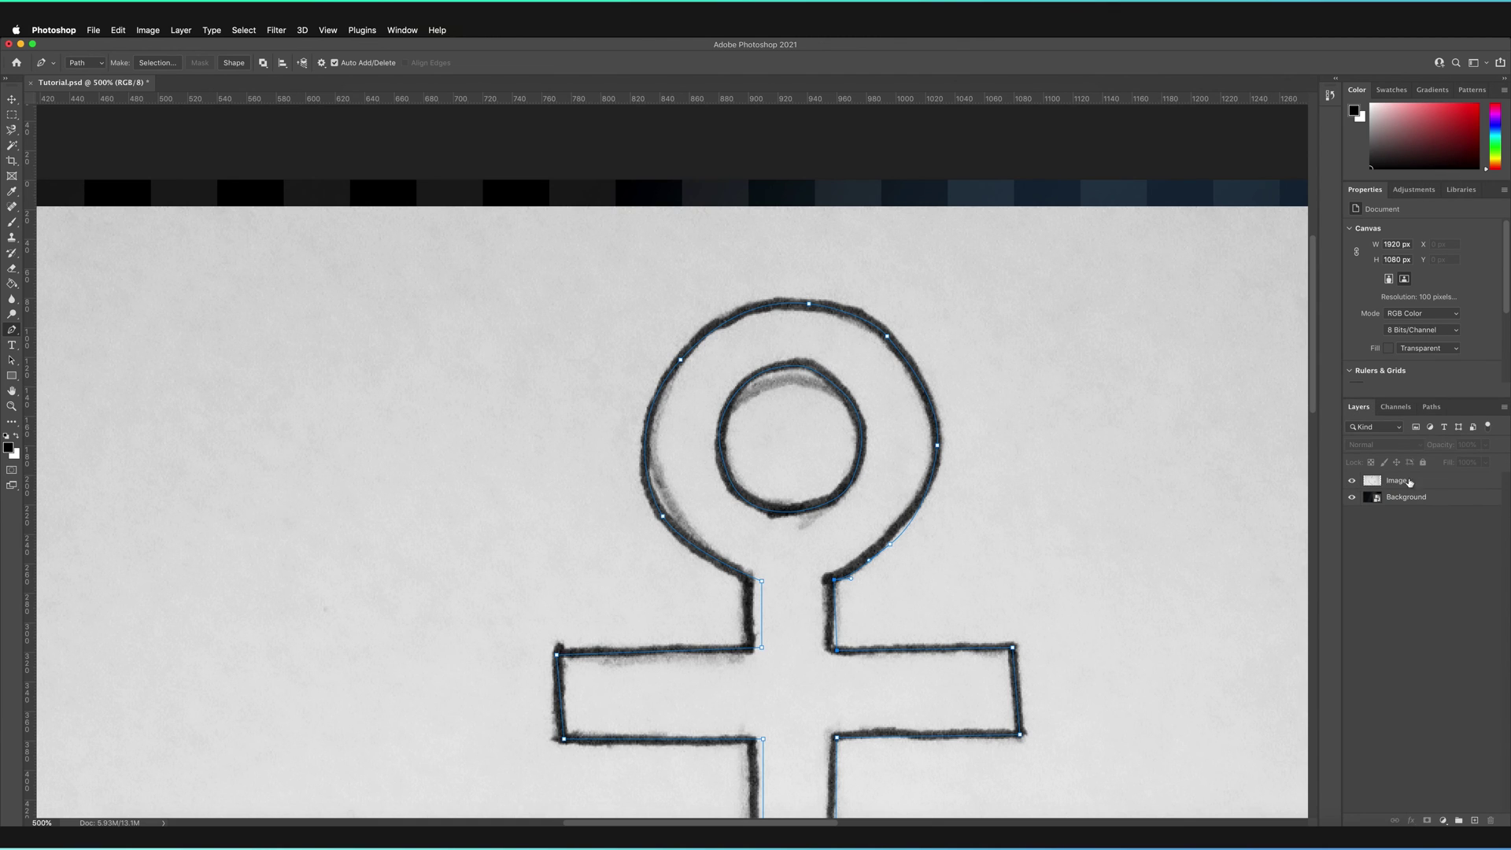
{"action": "left_click", "coordinate": [1352, 480]}
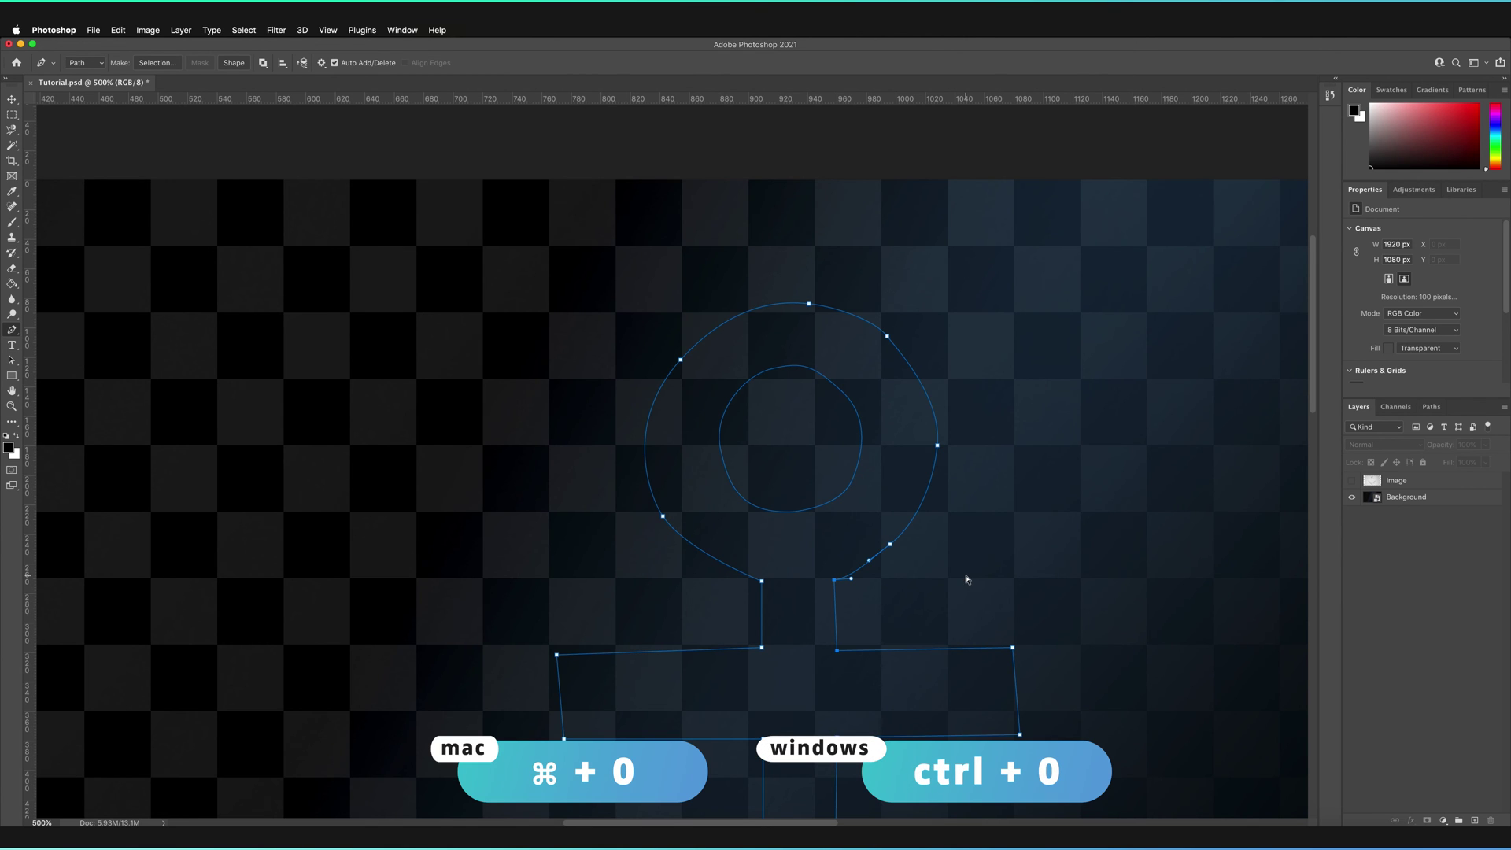
{"action": "key", "text": "super+0"}
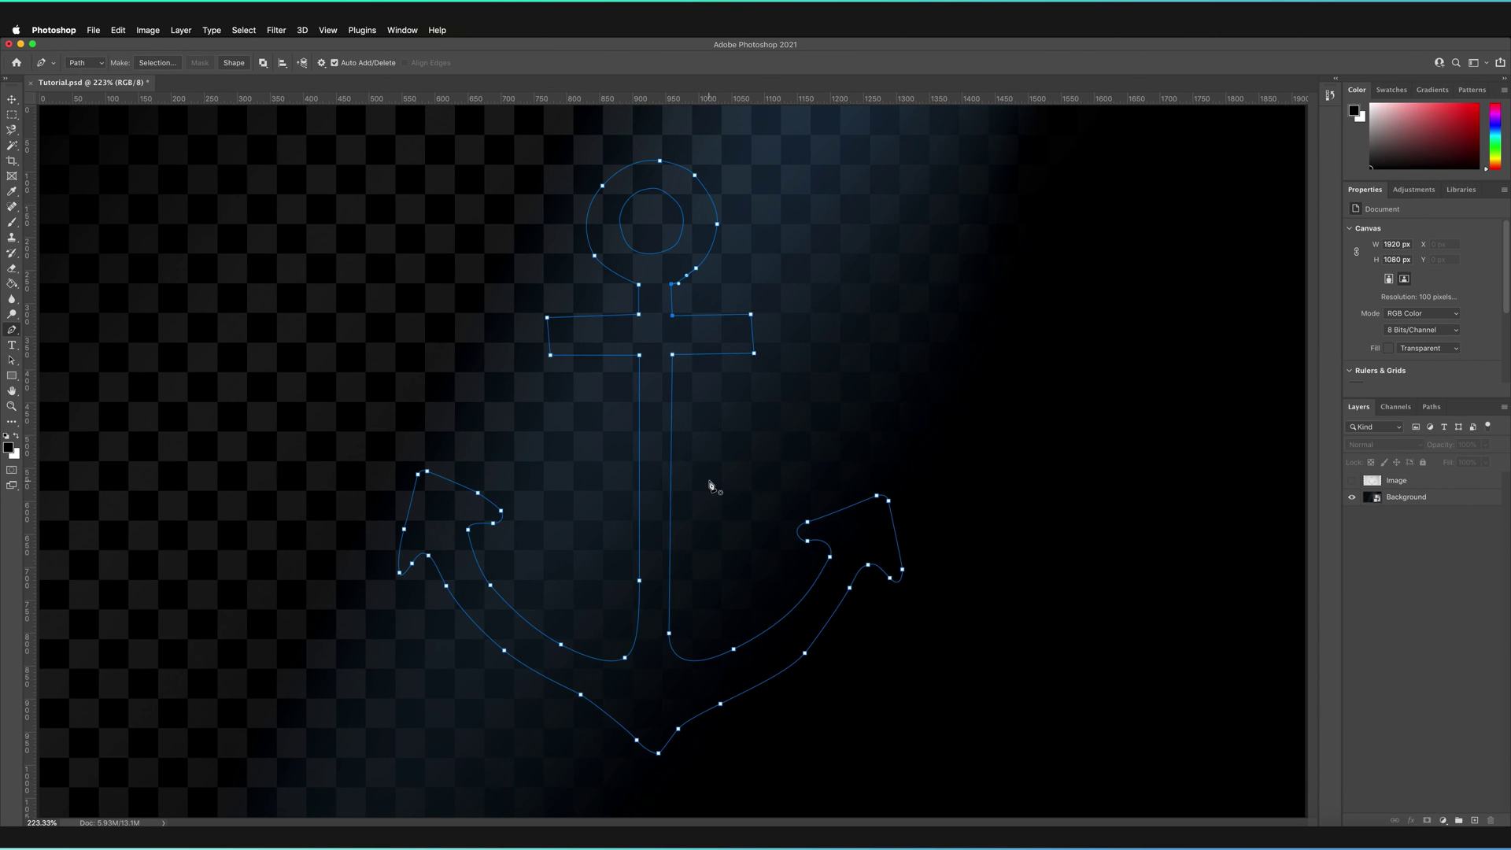
{"action": "left_click", "coordinate": [671, 390]}
{"action": "left_click", "coordinate": [671, 389]}
{"action": "left_click", "coordinate": [696, 355]}
Step: Add a new layer above the Image layer and name it Anchor
{"action": "left_click", "coordinate": [1473, 821]}
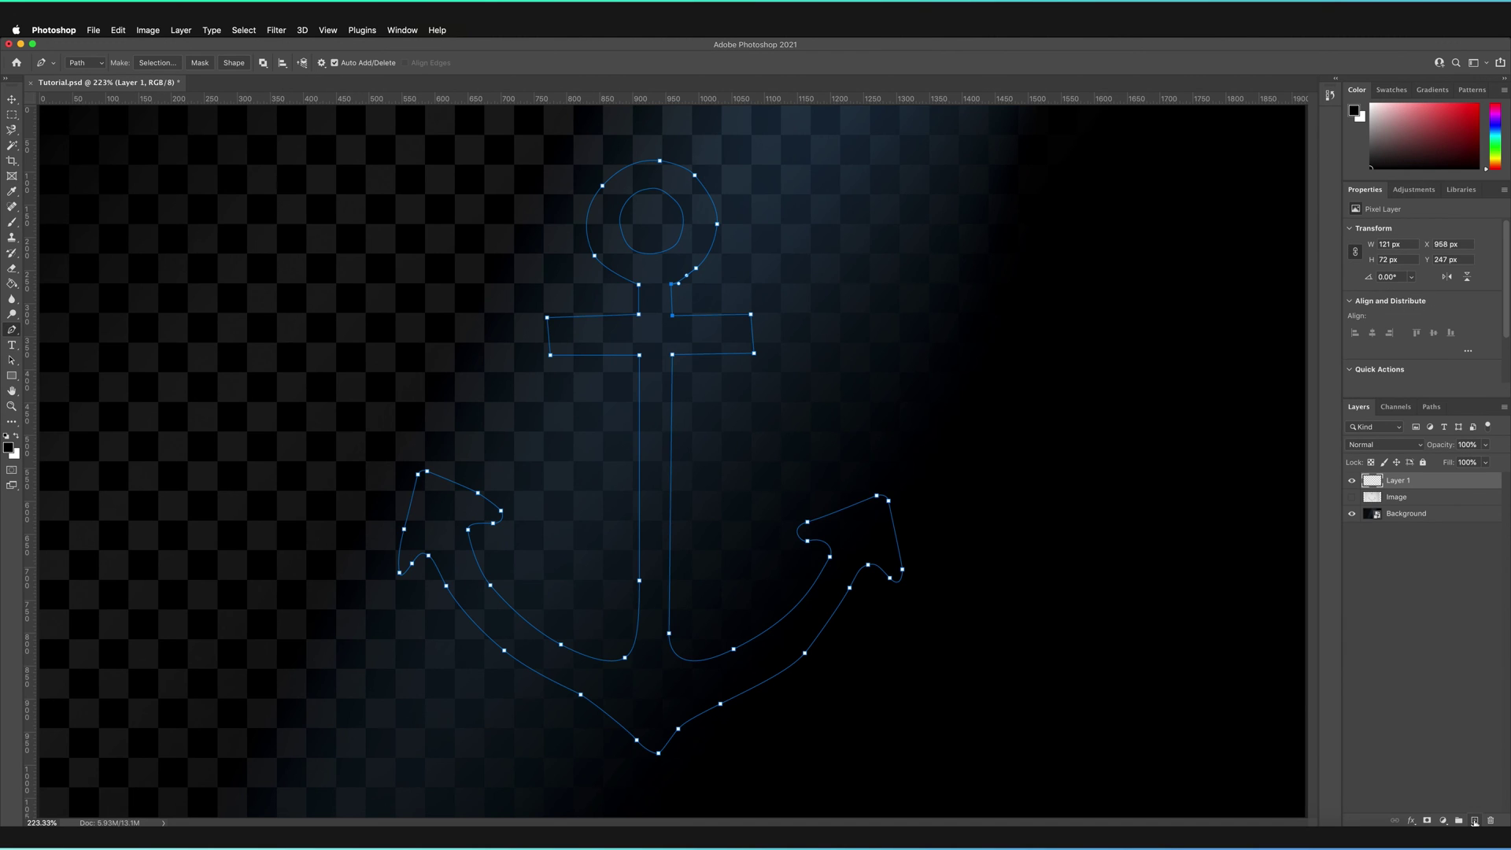
{"action": "double_click", "coordinate": [1398, 482]}
{"action": "type", "text": "Anchor"}
{"action": "key", "text": "Return"}
Step: Try converting the Anchor path to a new anti-aliased selection with a 0-pixel feather radius, deselect the path, and undo the conversion
{"action": "left_click", "coordinate": [1432, 408]}
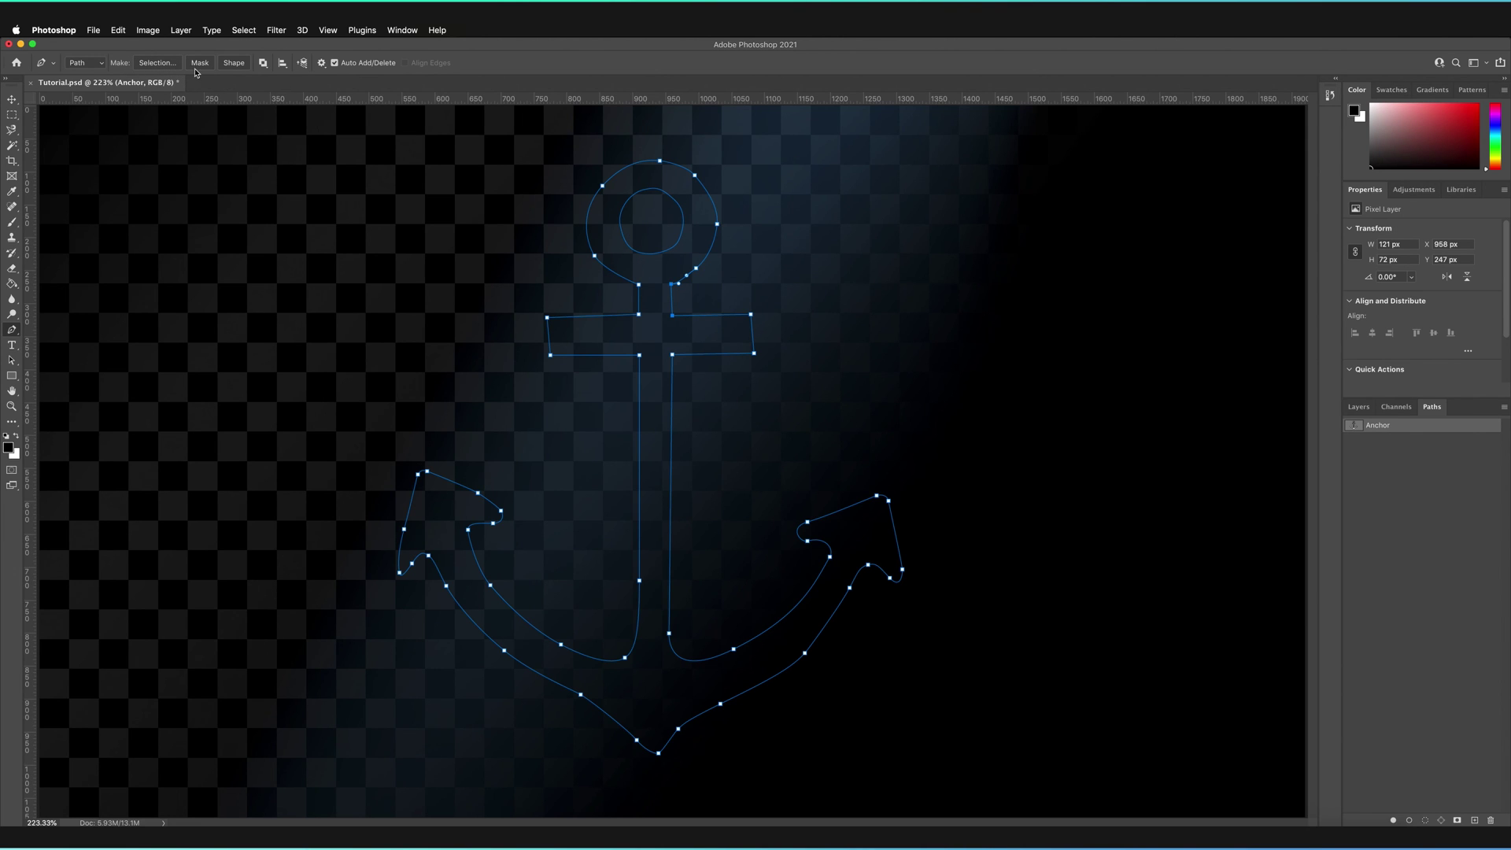
{"action": "left_click", "coordinate": [156, 63]}
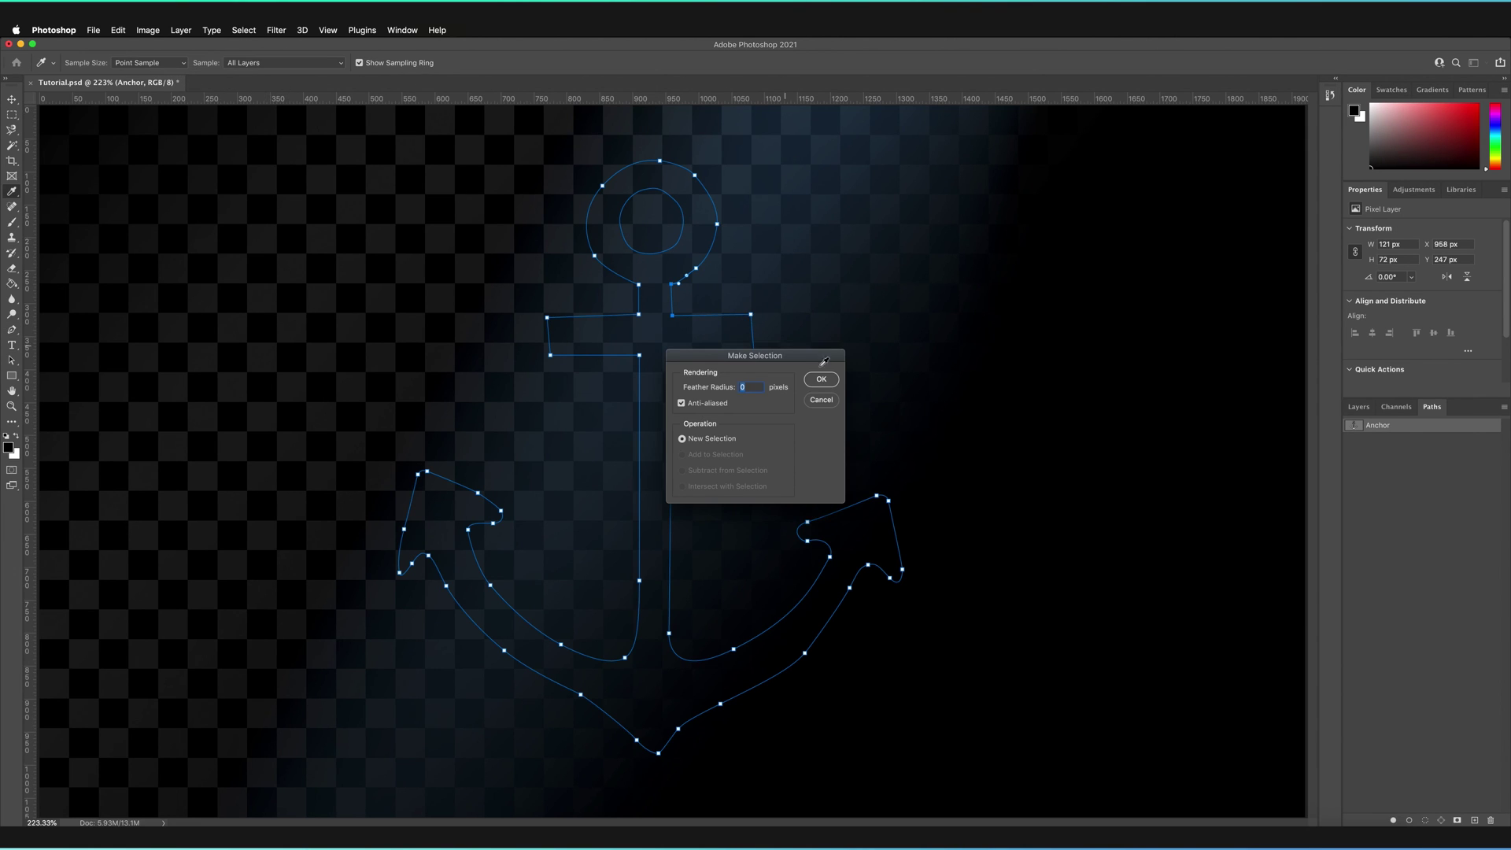
{"action": "left_click_drag", "start_coordinate": [778, 362], "coordinate": [941, 328]}
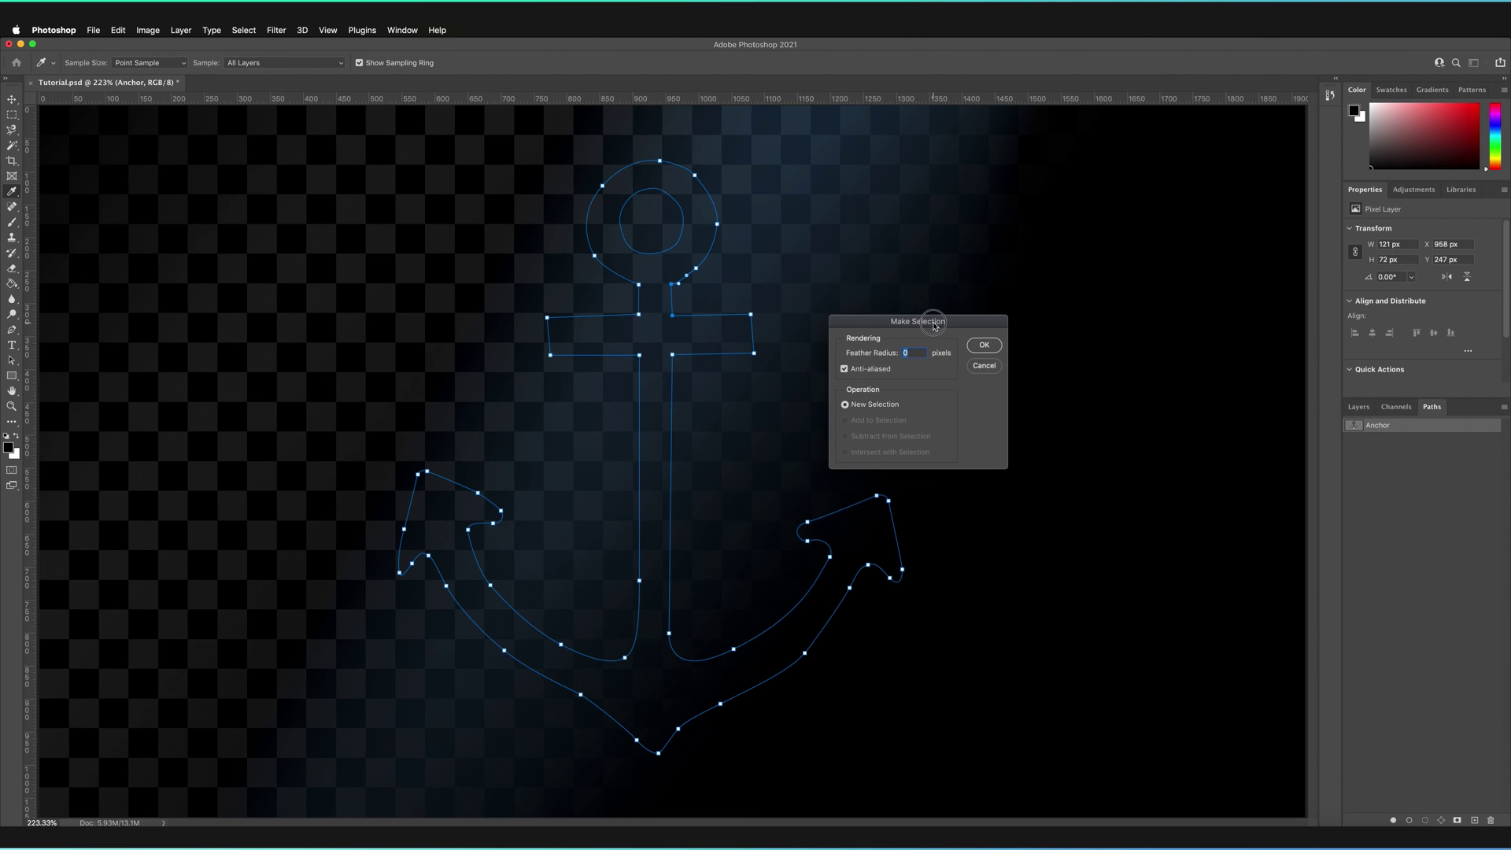
{"action": "left_click", "coordinate": [984, 346]}
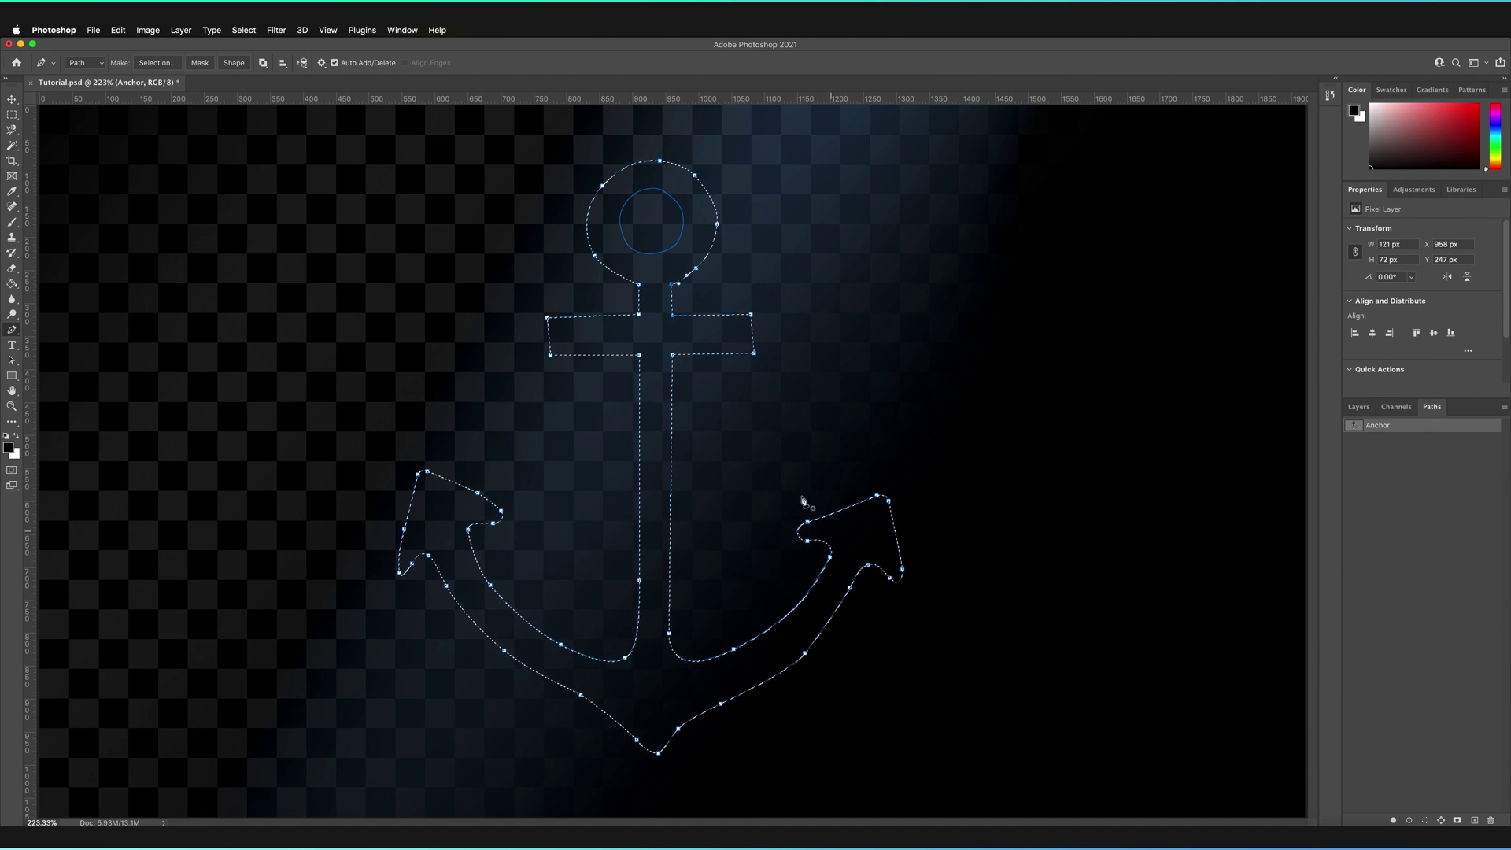
{"action": "left_click", "coordinate": [1371, 440]}
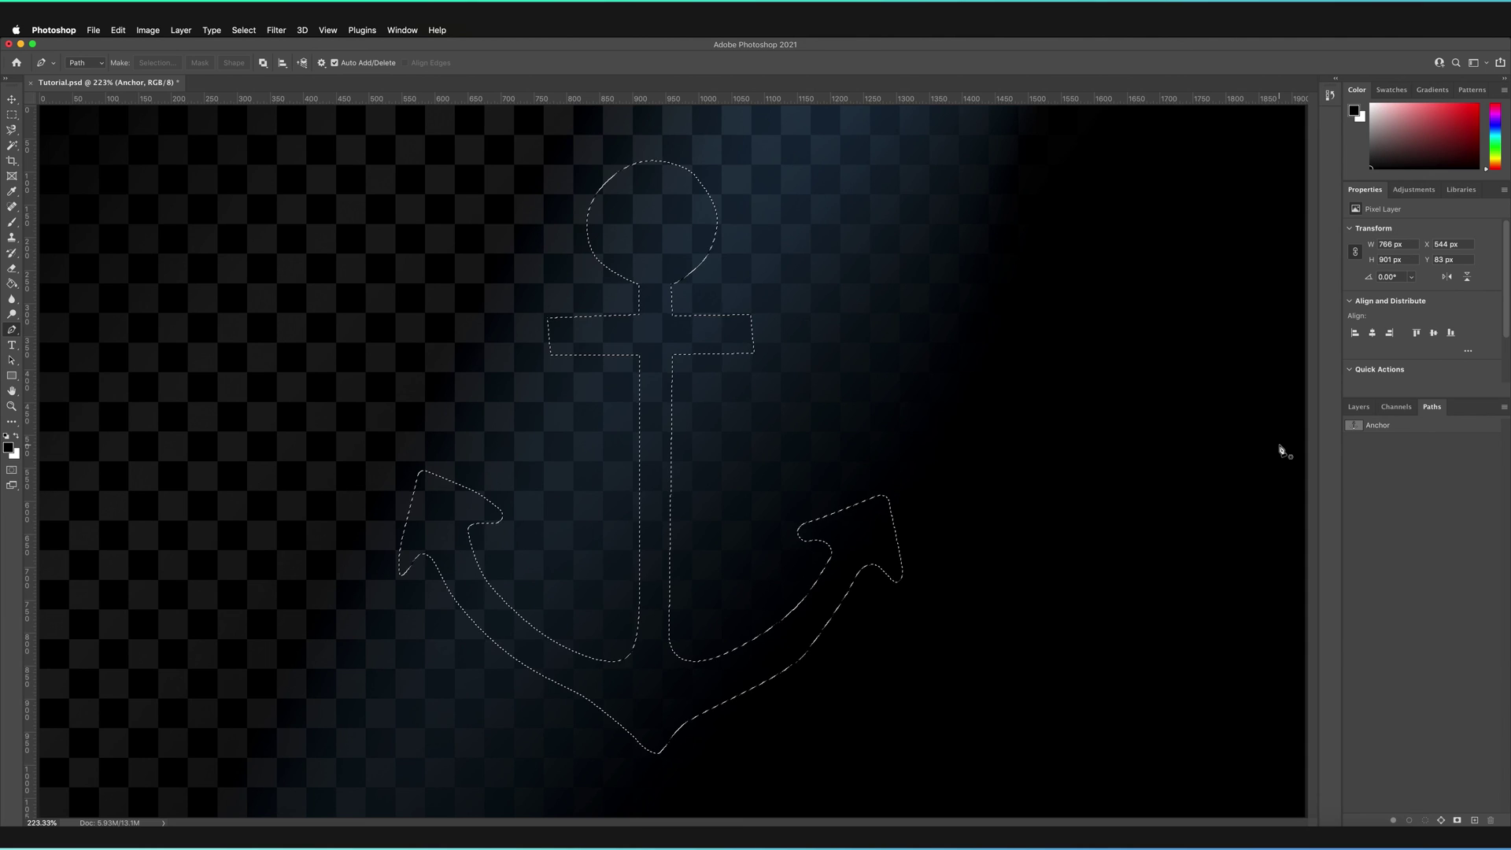
{"action": "key", "text": "super+z"}
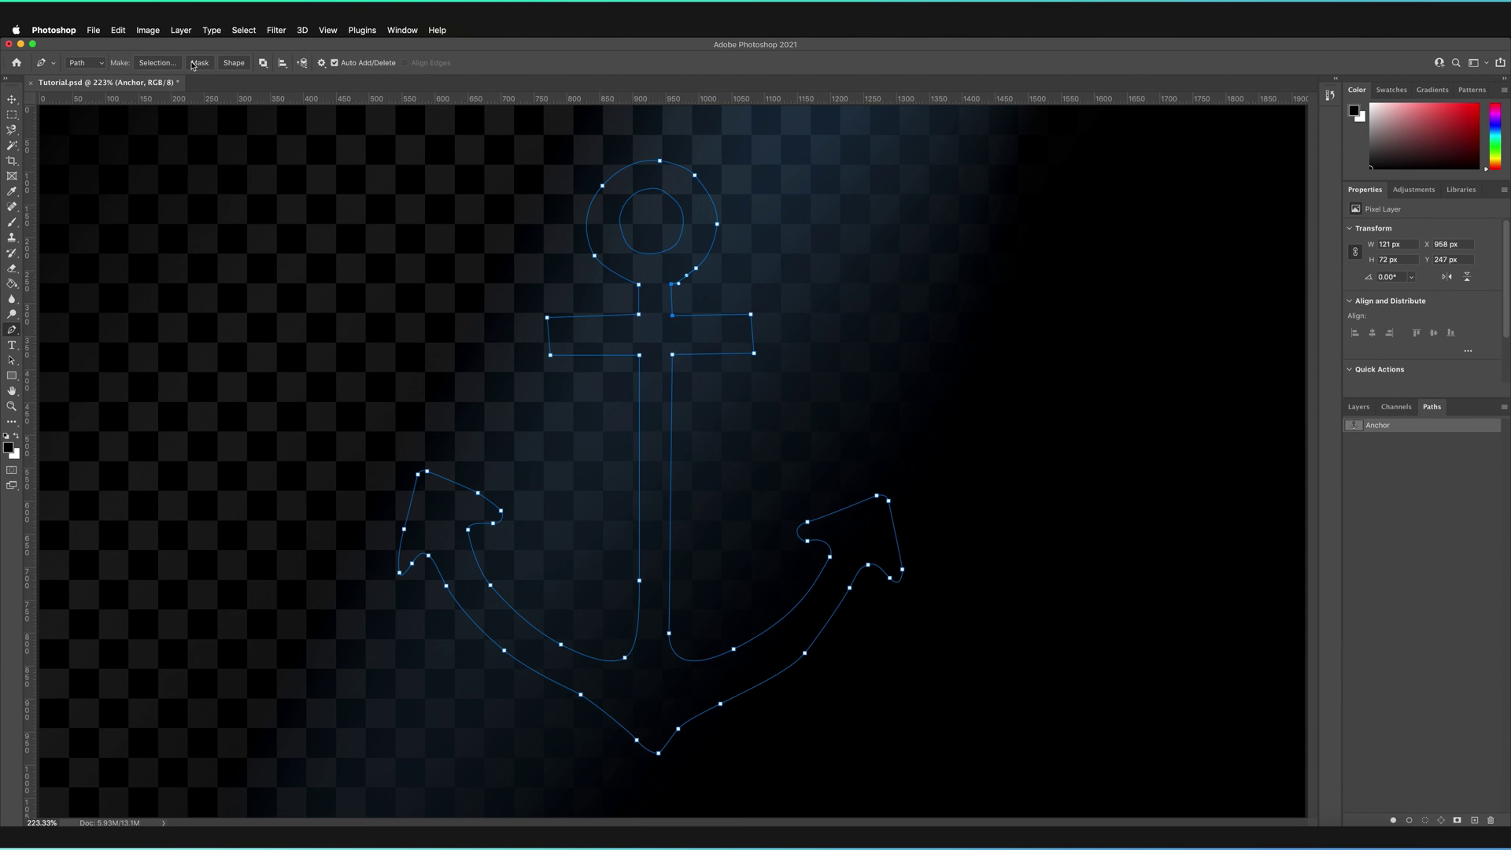
Step: Try converting the Anchor path to a black shape and deselect the shape's path
{"action": "left_click", "coordinate": [232, 66]}
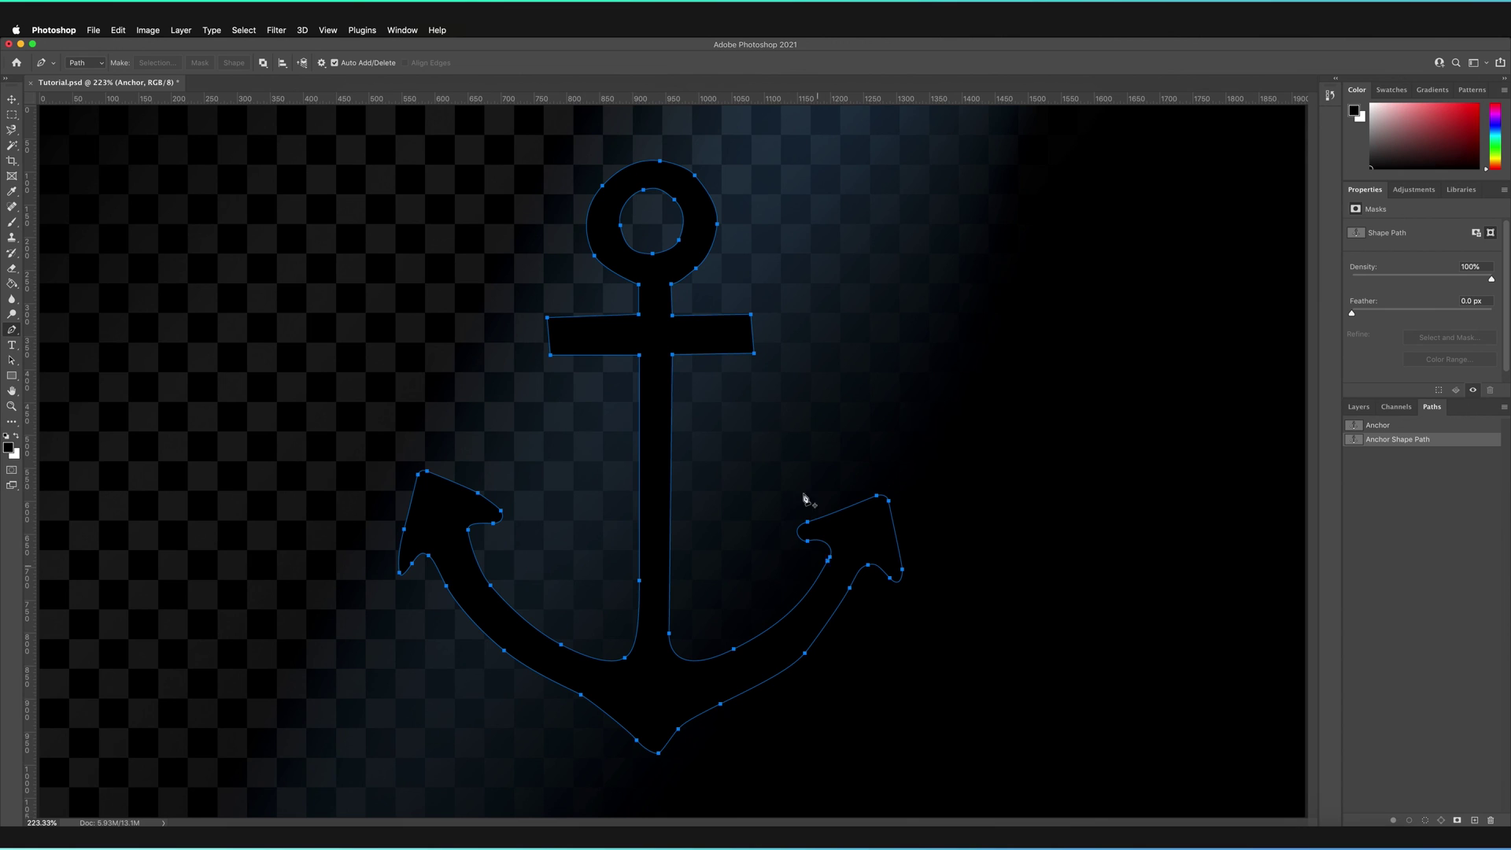
{"action": "left_click", "coordinate": [1433, 493]}
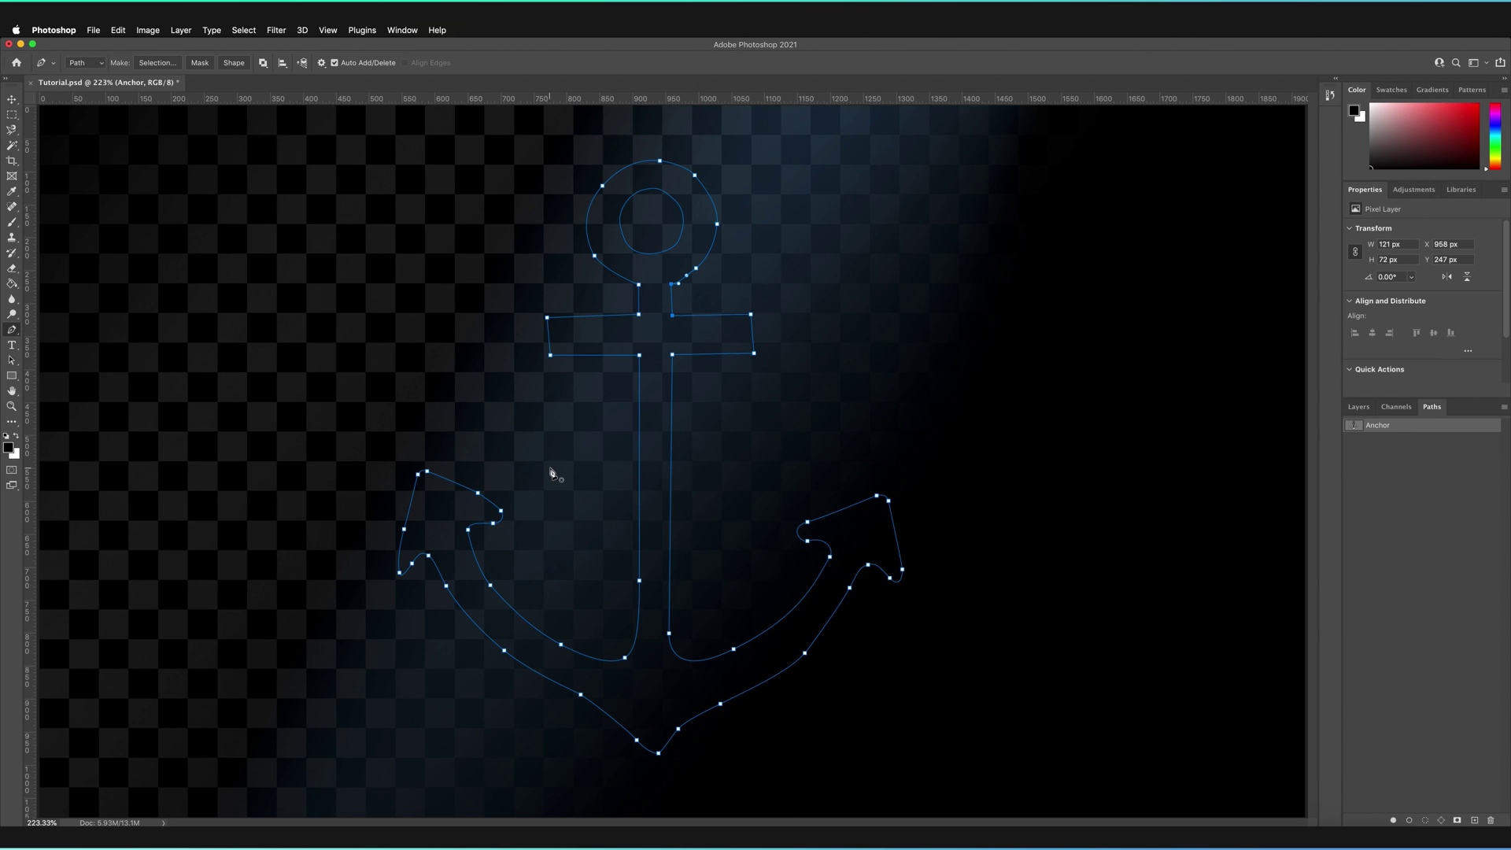
Step: Swap the foreground and background colors to make white the foreground, and return to the Anchor path with the Anchor layer active
{"action": "key", "text": "x"}
{"action": "left_click", "coordinate": [1366, 411]}
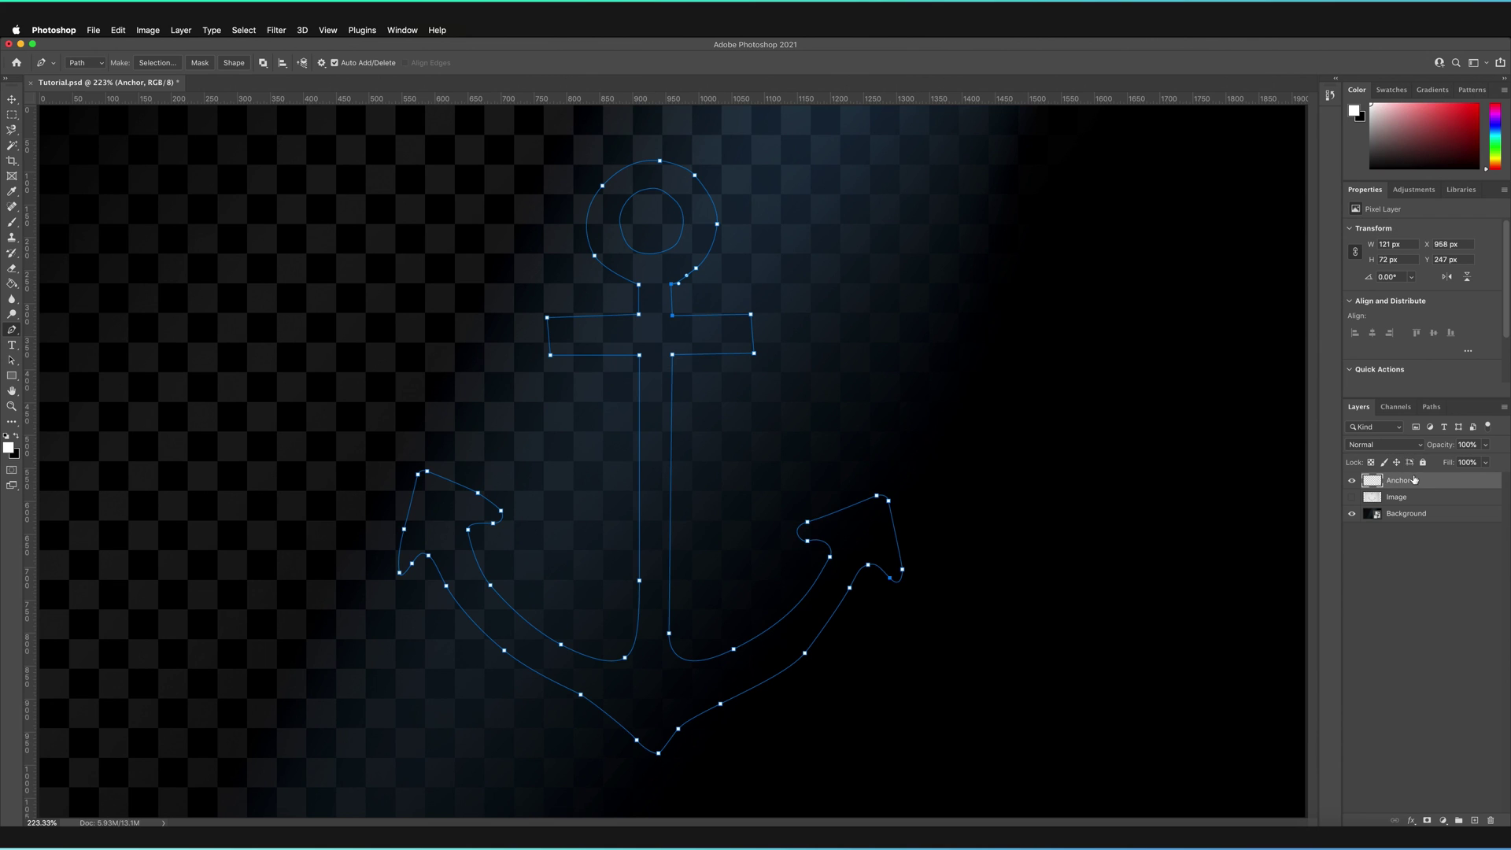
{"action": "left_click", "coordinate": [1427, 409]}
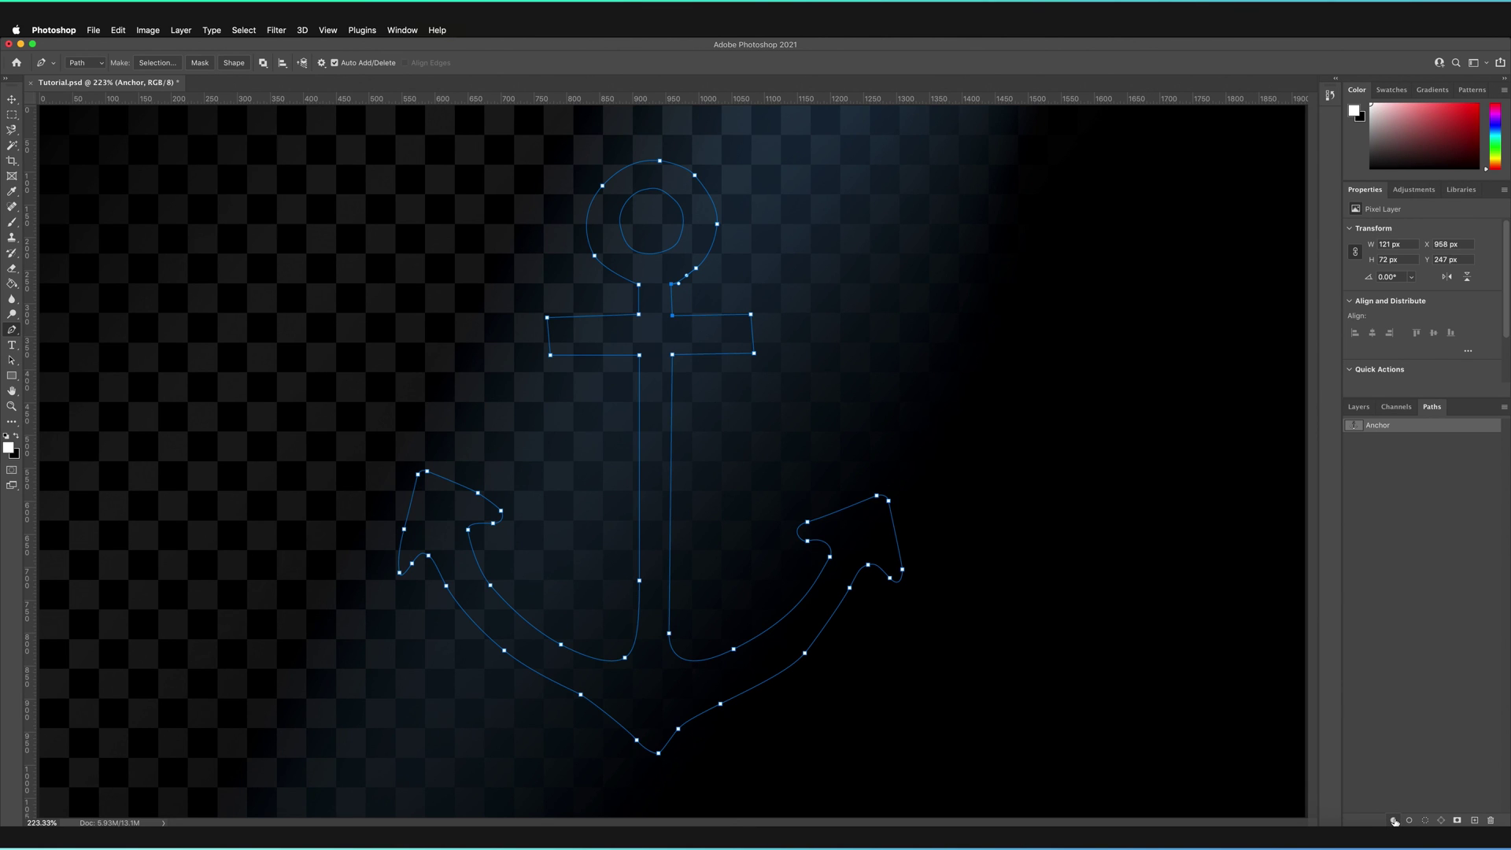
Step: Try filling the Anchor path with the white foreground color, and undo the fill
{"action": "left_click", "coordinate": [1394, 821]}
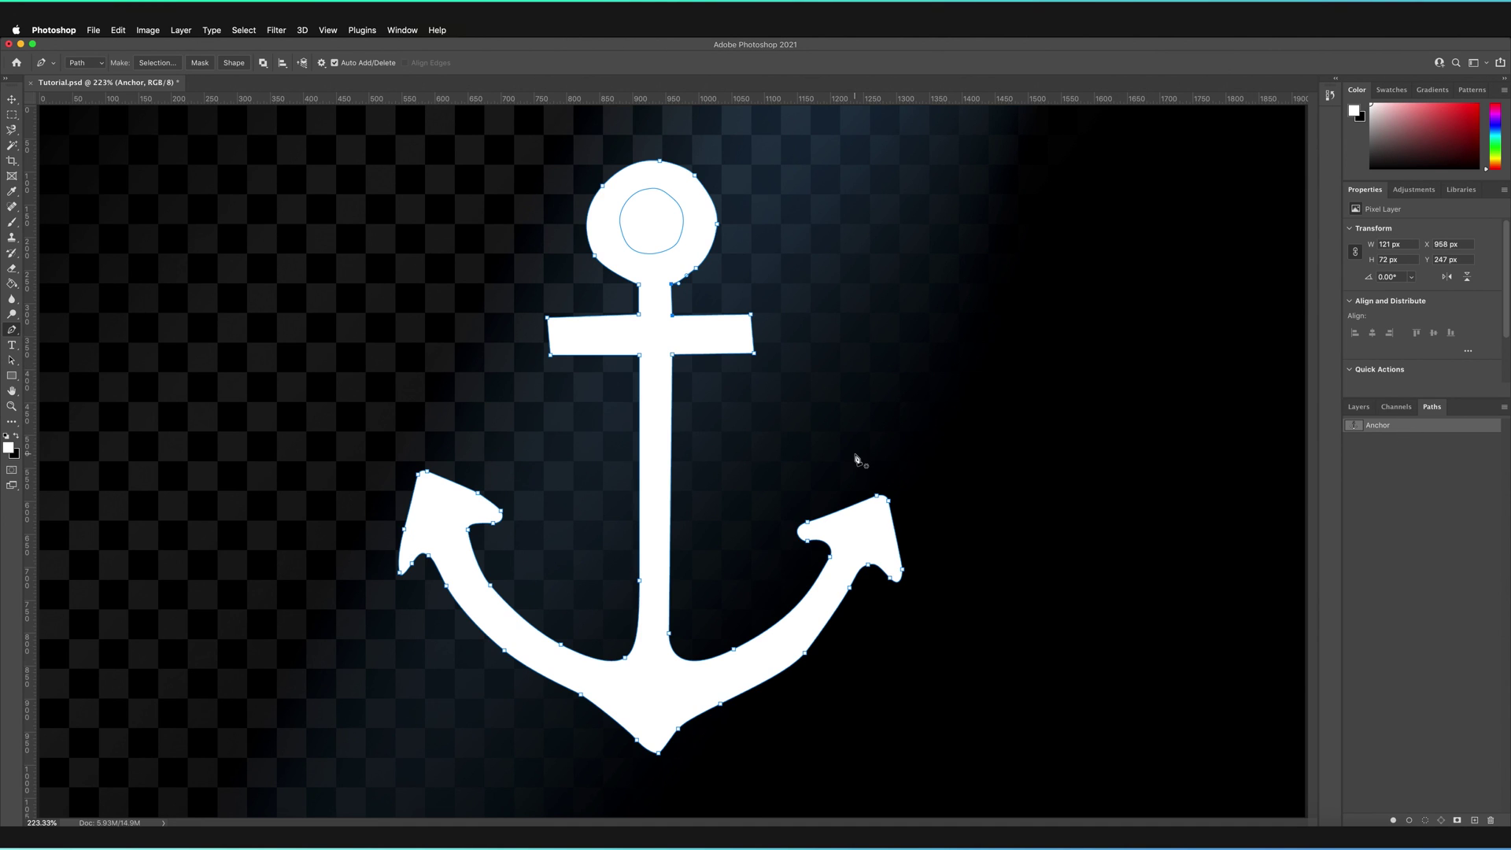
{"action": "key", "text": "Delete"}
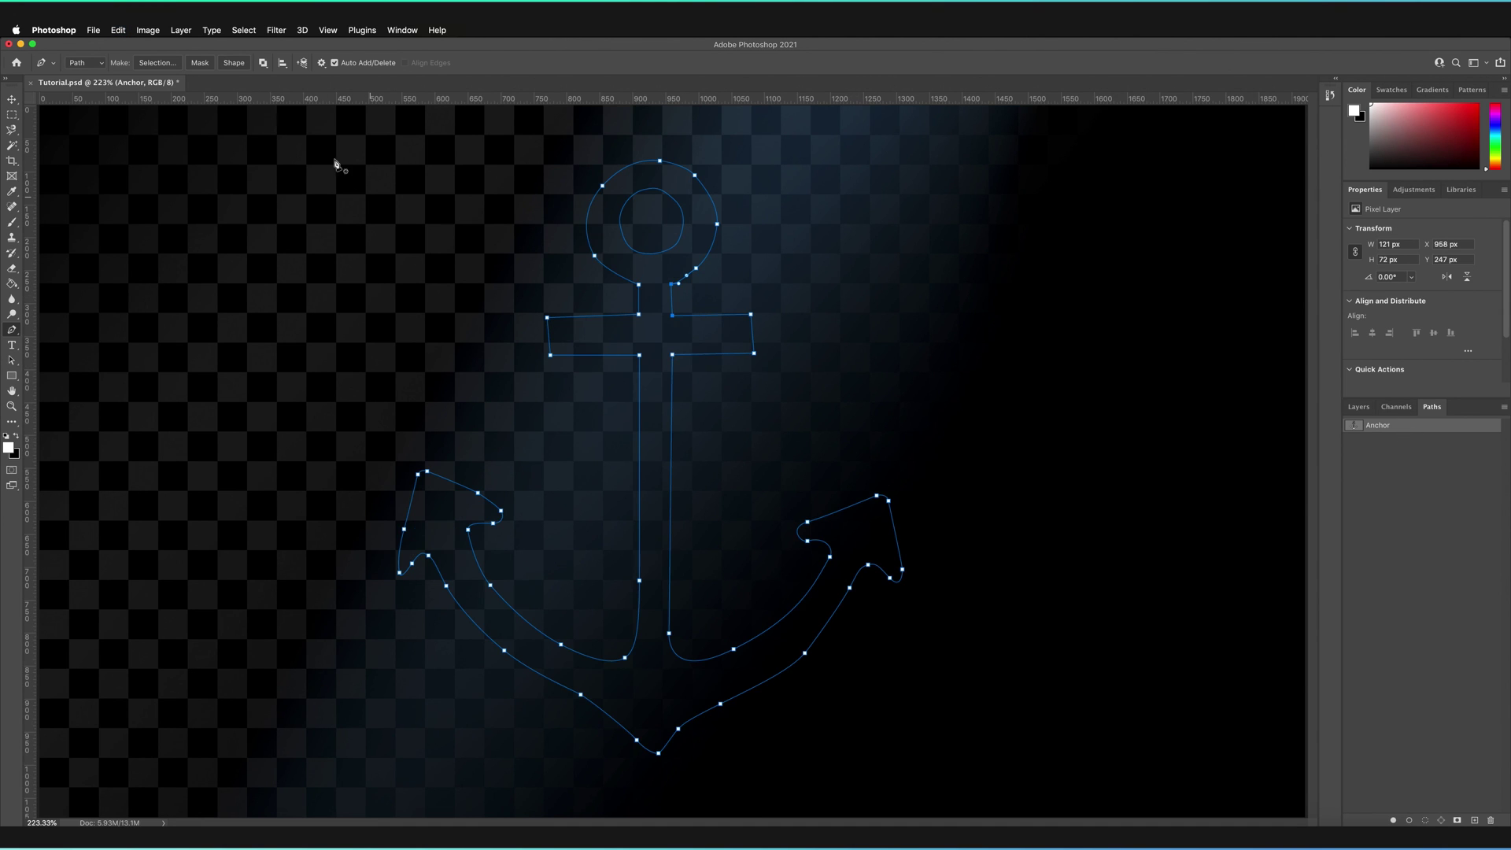
Step: Convert the Anchor path to a white shape on the Anchor layer, and hide that layer
{"action": "left_click", "coordinate": [234, 63]}
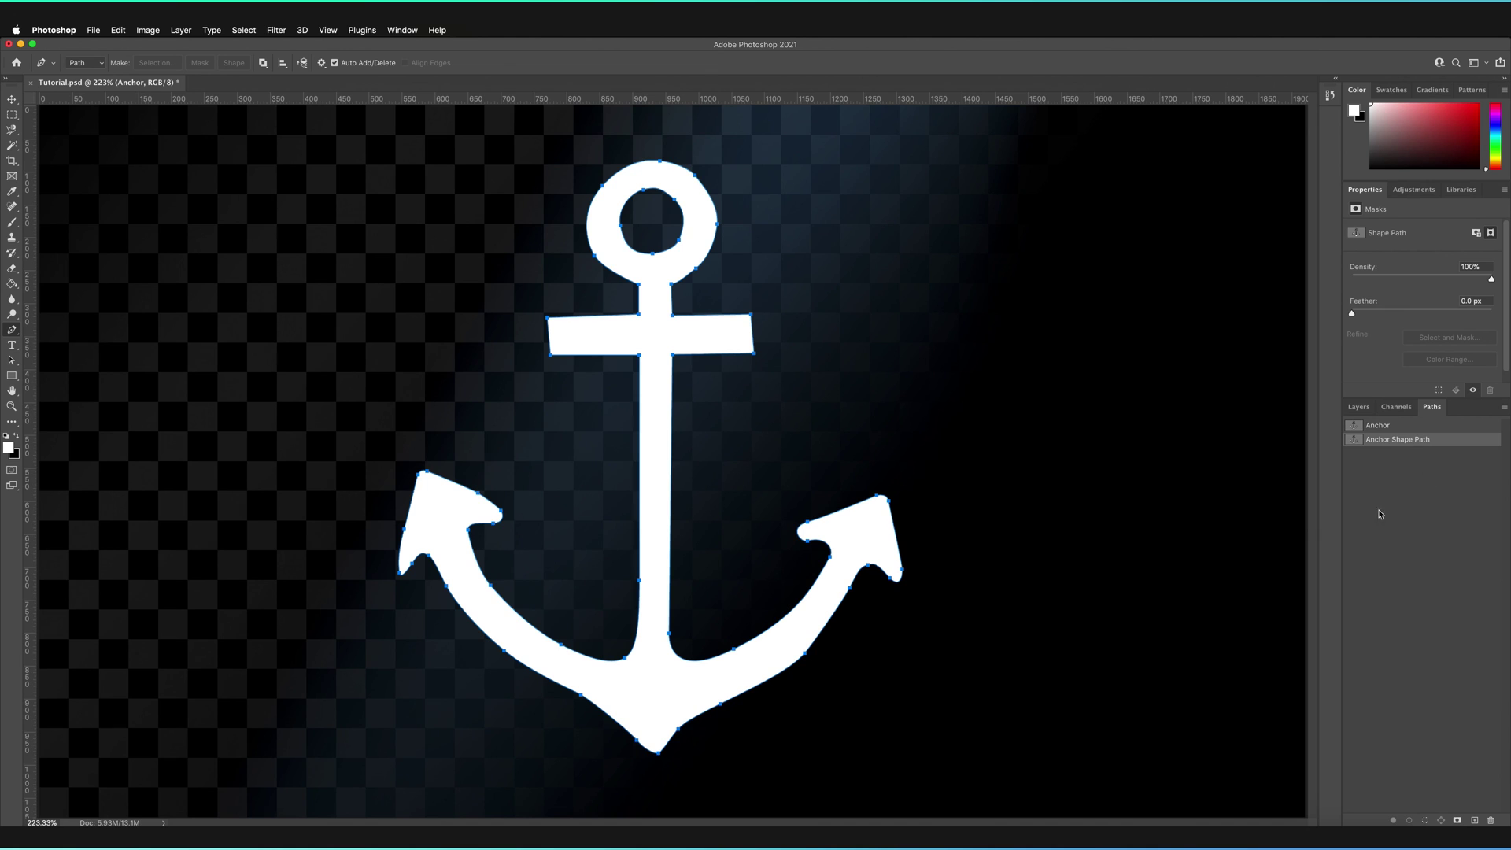
{"action": "left_click", "coordinate": [1357, 409]}
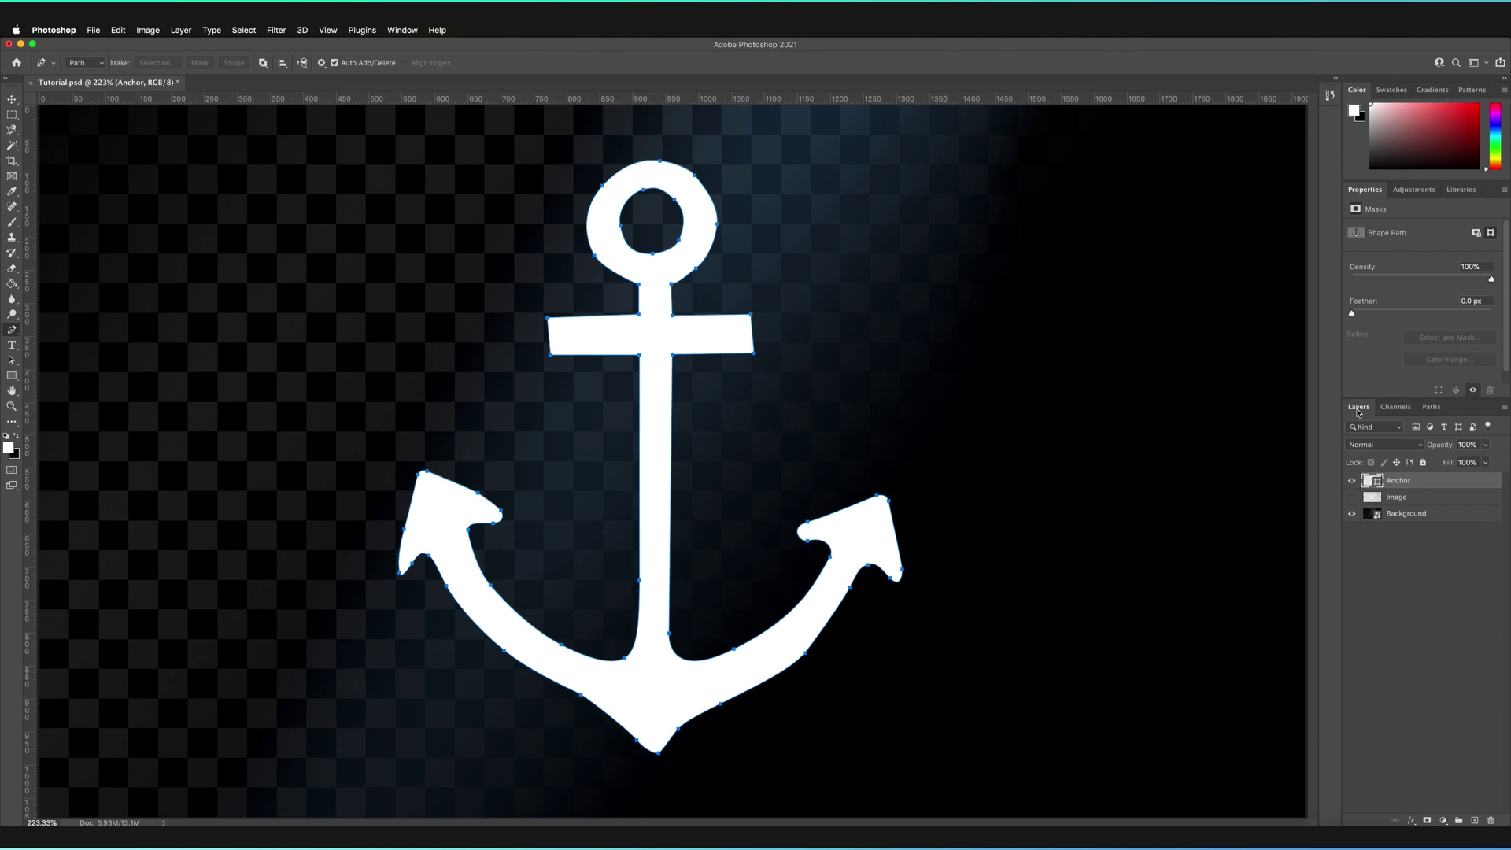
{"action": "left_click", "coordinate": [1354, 482]}
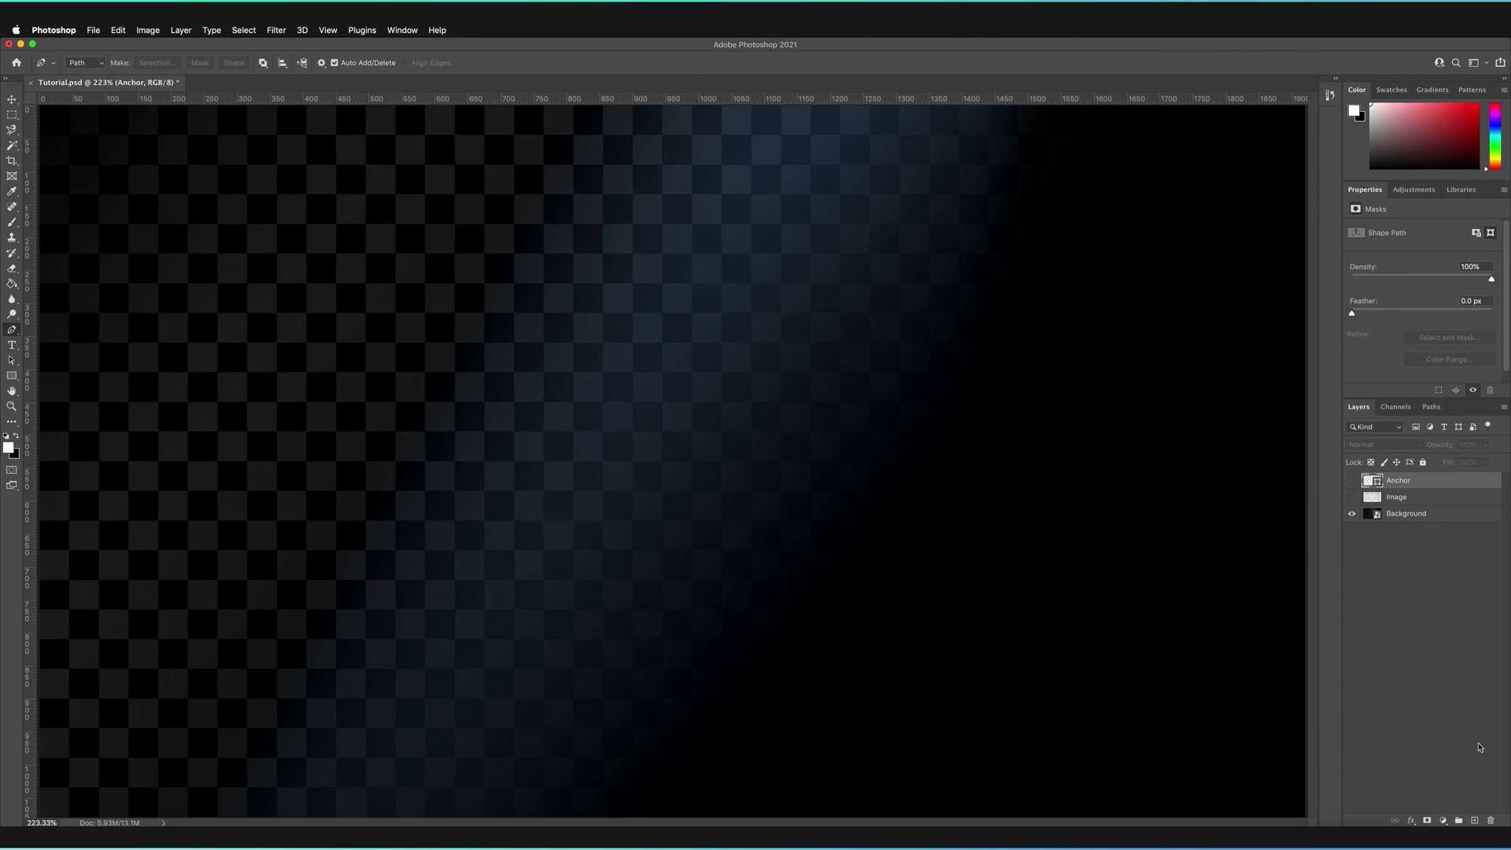
Step: Add a new layer above the hidden Anchor layer and name it Anchor 2
{"action": "left_click", "coordinate": [1474, 820]}
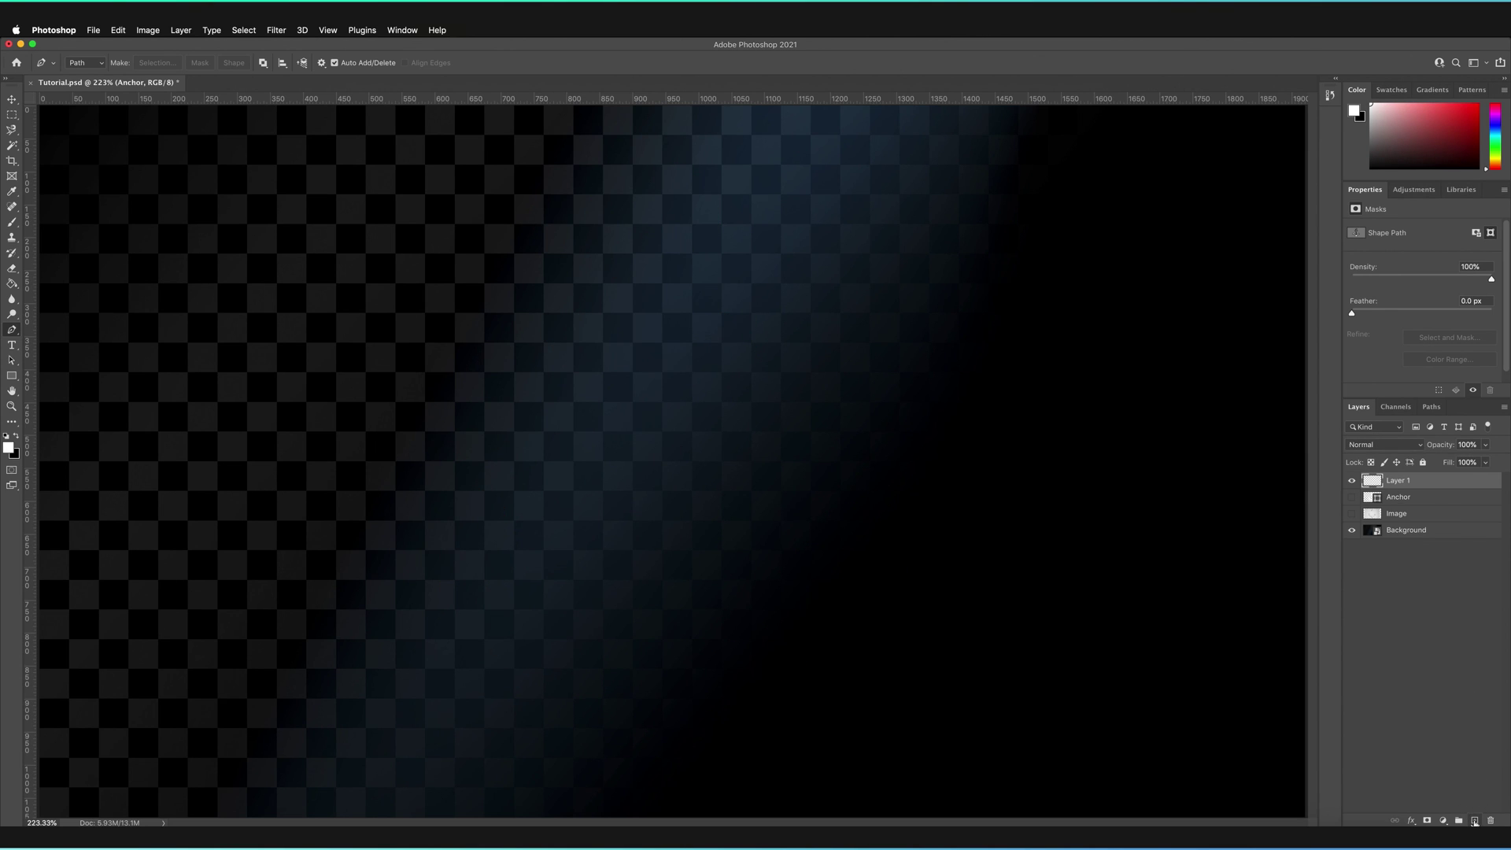
{"action": "double_click", "coordinate": [1400, 481]}
{"action": "type", "text": "Anchor 2"}
{"action": "key", "text": "Return"}
Step: Stroke the Anchor path in white on the Anchor 2 layer, and load the path as a selection
{"action": "left_click", "coordinate": [1431, 406]}
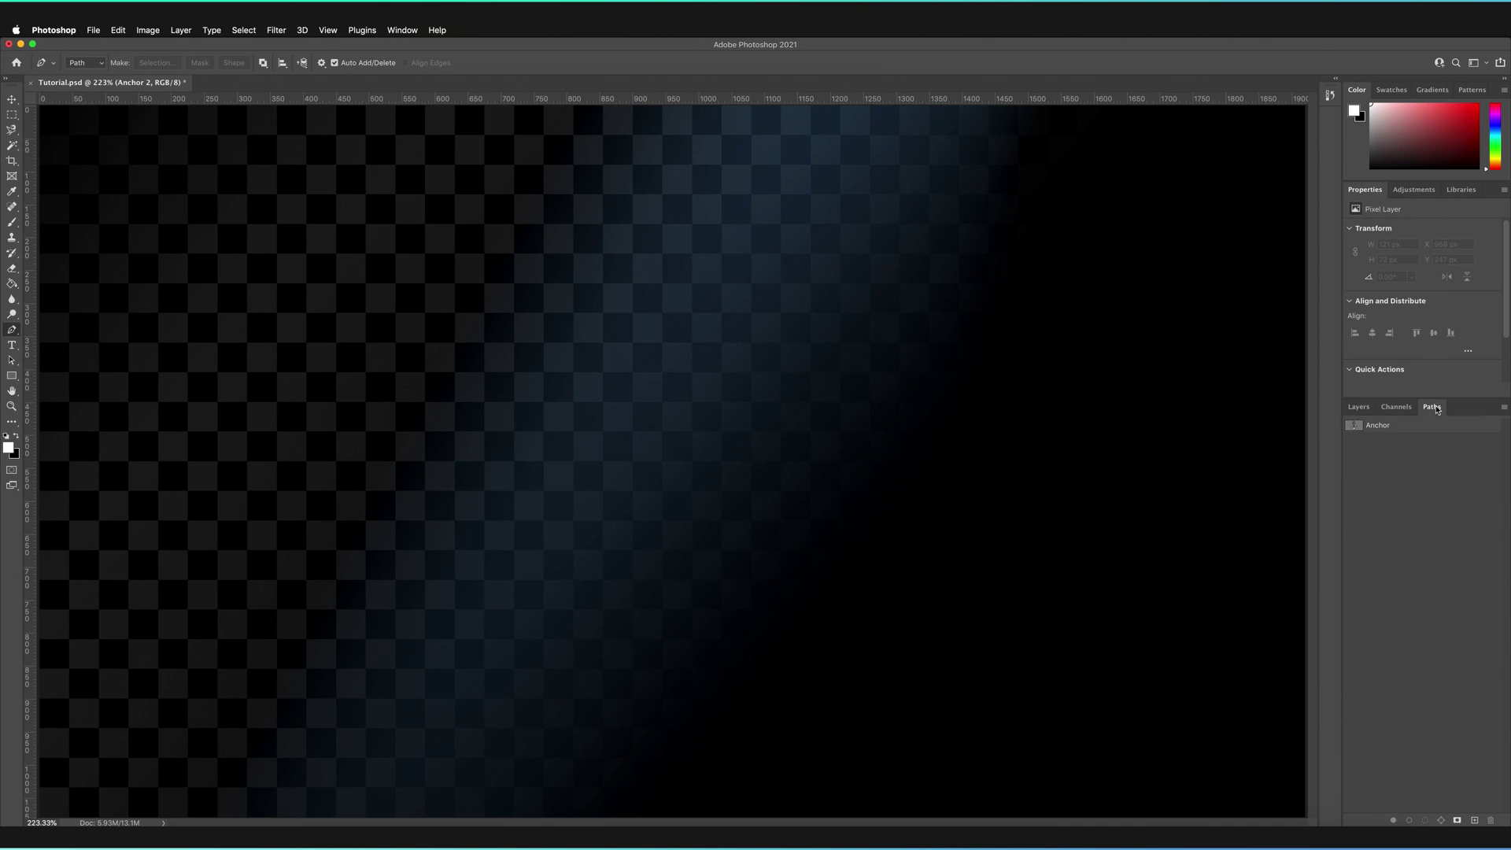
{"action": "left_click", "coordinate": [1384, 425]}
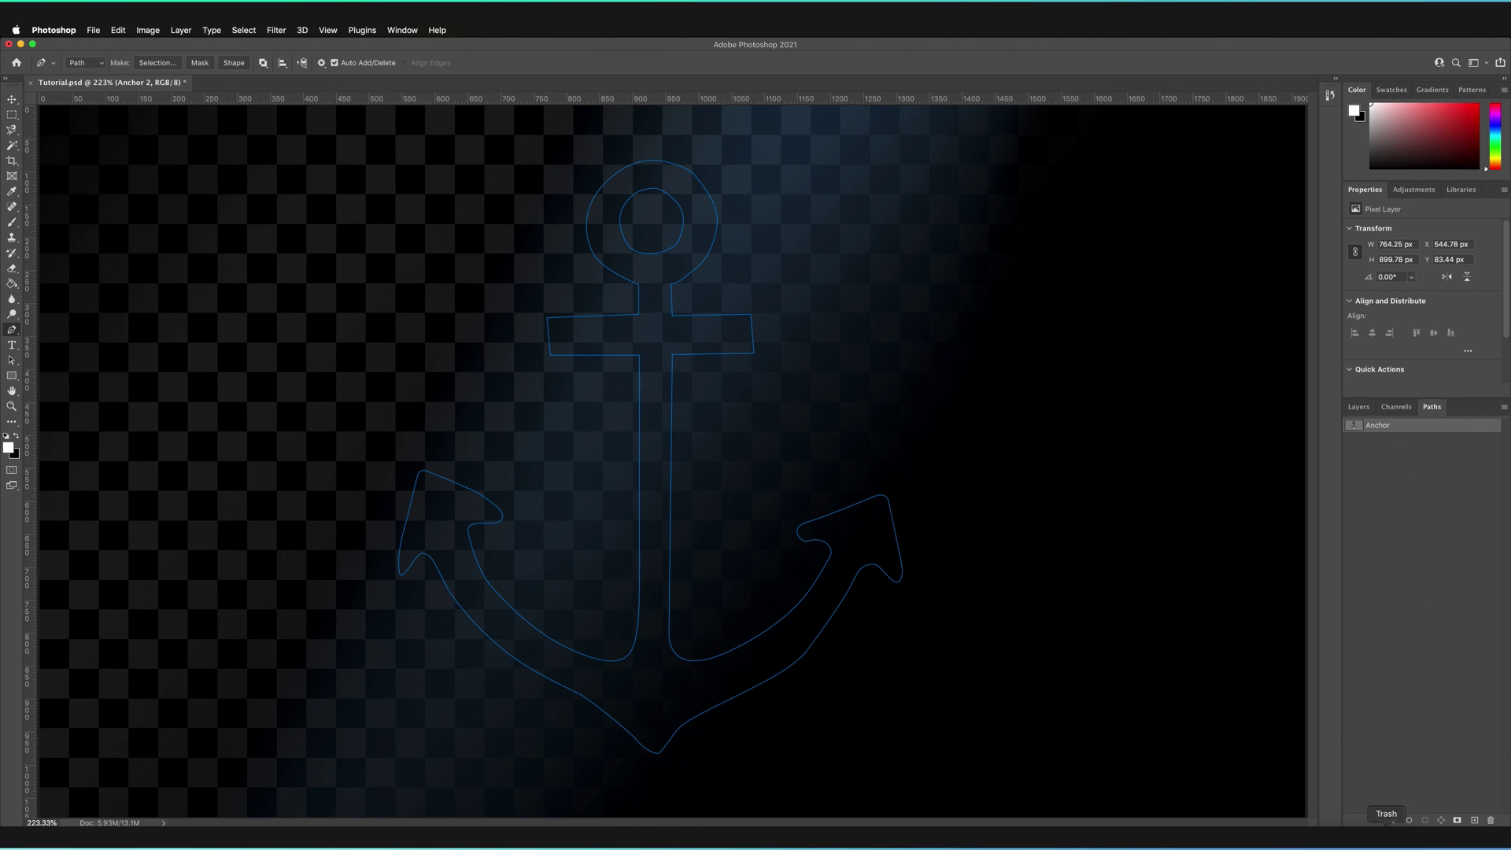
{"action": "left_click", "coordinate": [1409, 821]}
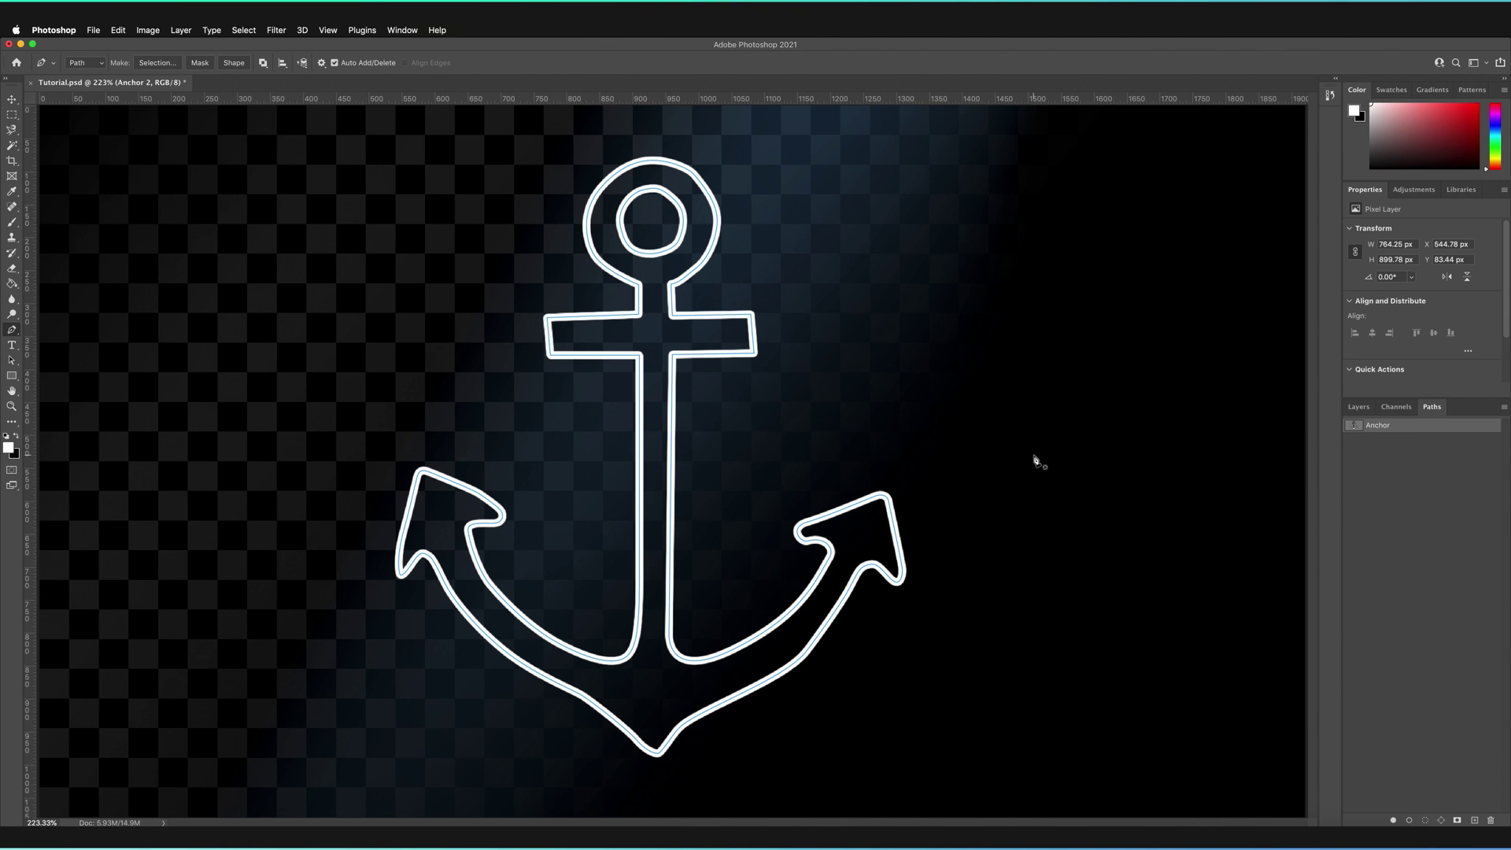
{"action": "left_click", "coordinate": [1426, 821]}
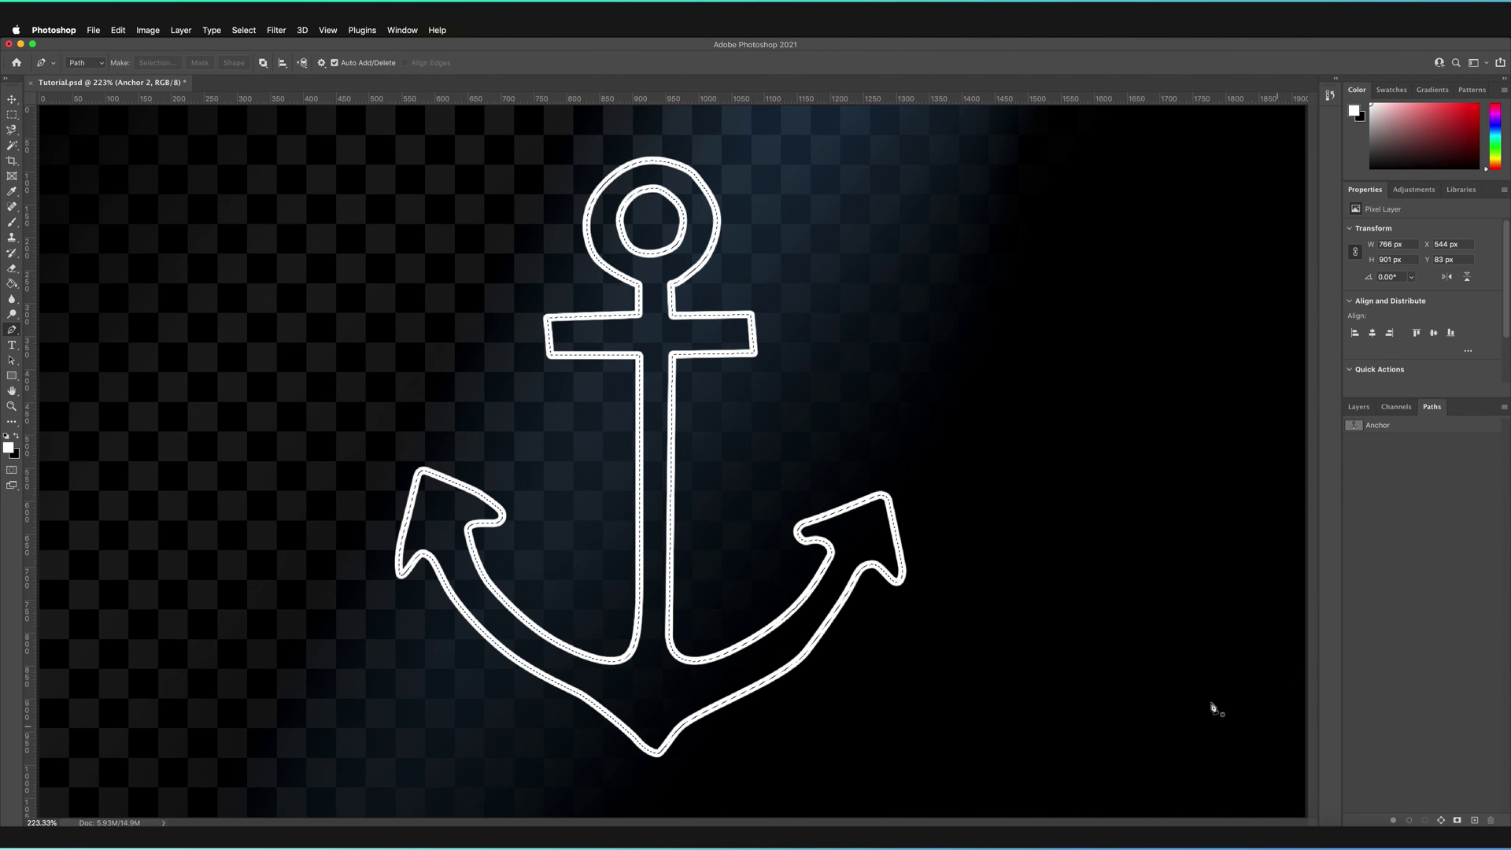